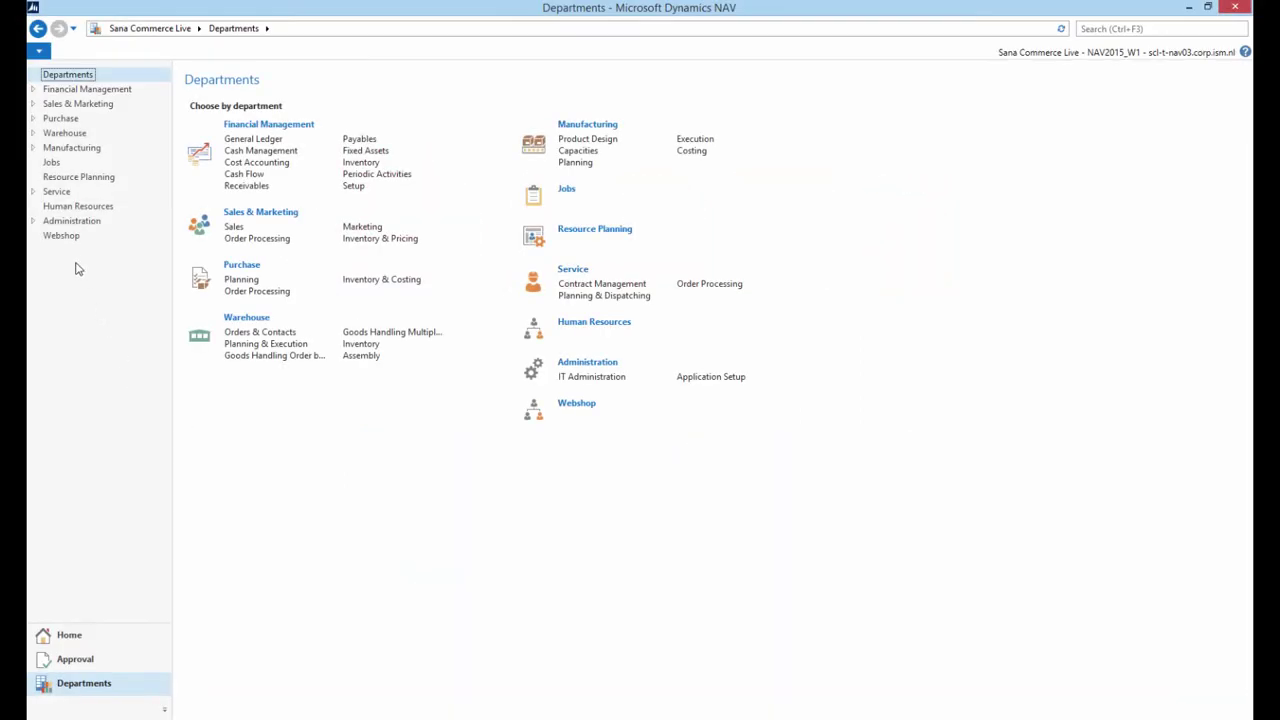
Open the Webshop department from the Departments navigation pane.
left_click(64, 238)
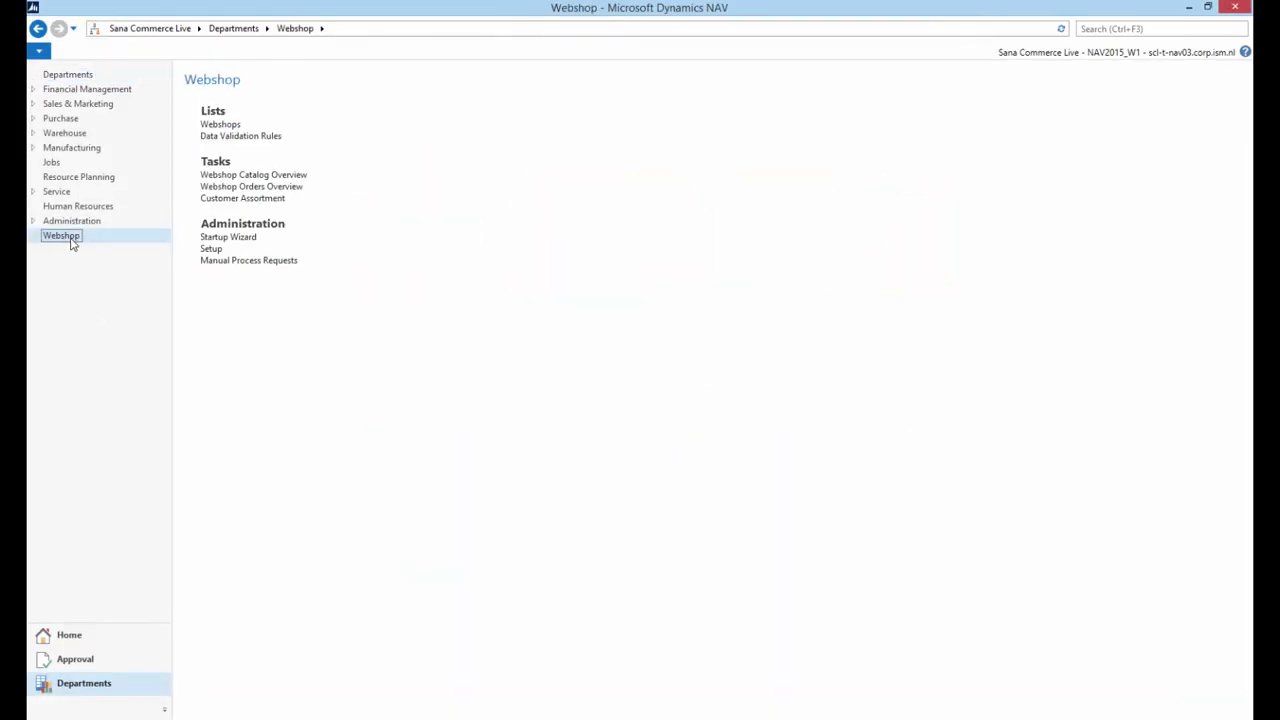
Open Customer Assortment, review the six existing entries, and start a new line below them.
left_click(270, 207)
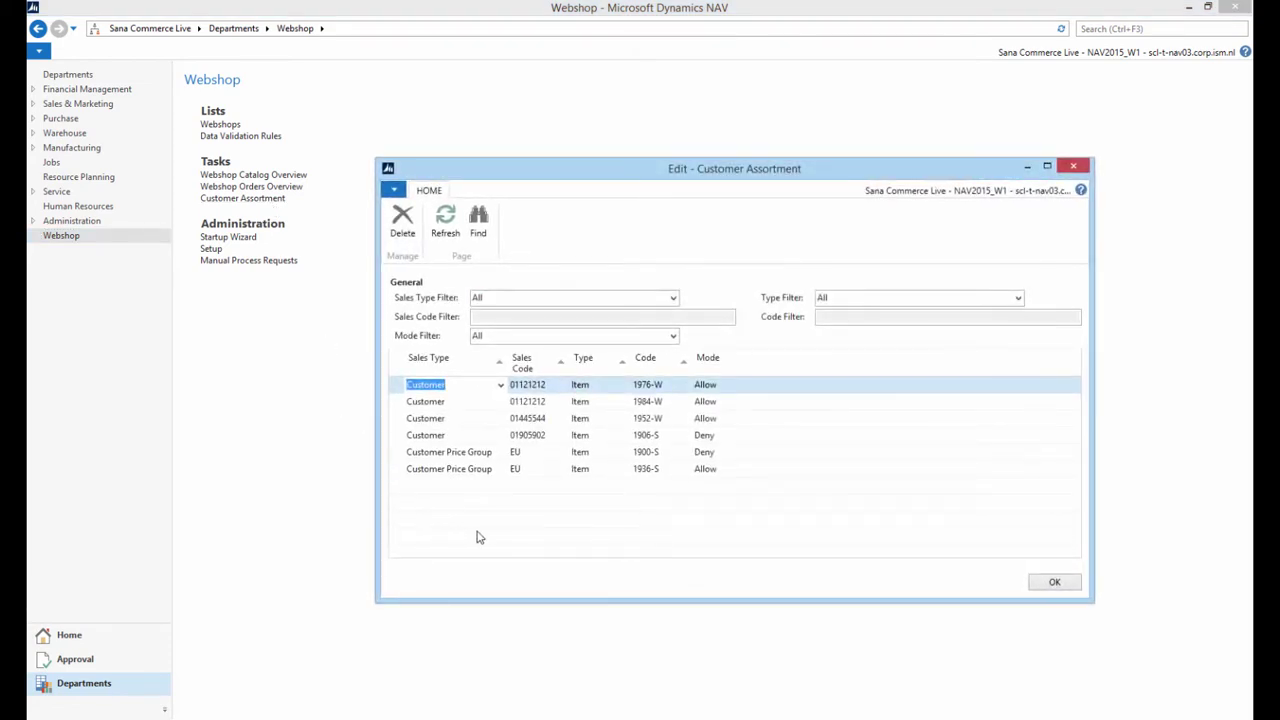
left_click(697, 450)
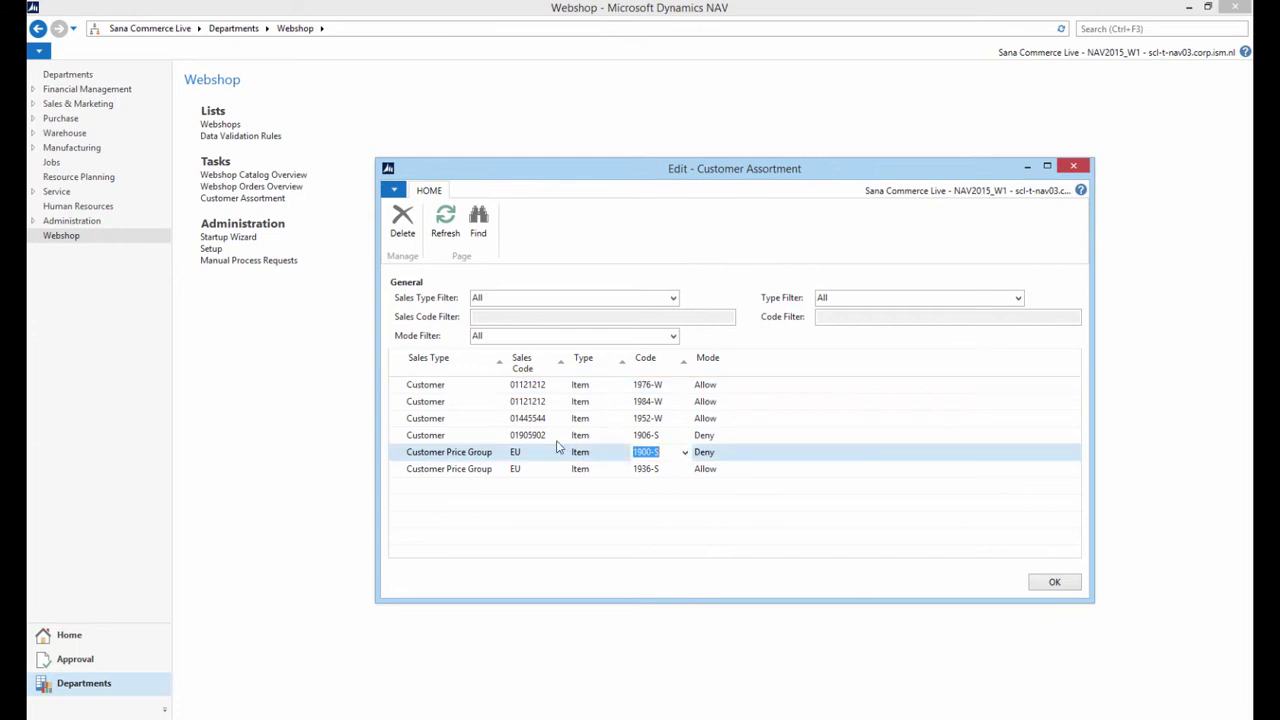
left_click(451, 424)
left_click(457, 452)
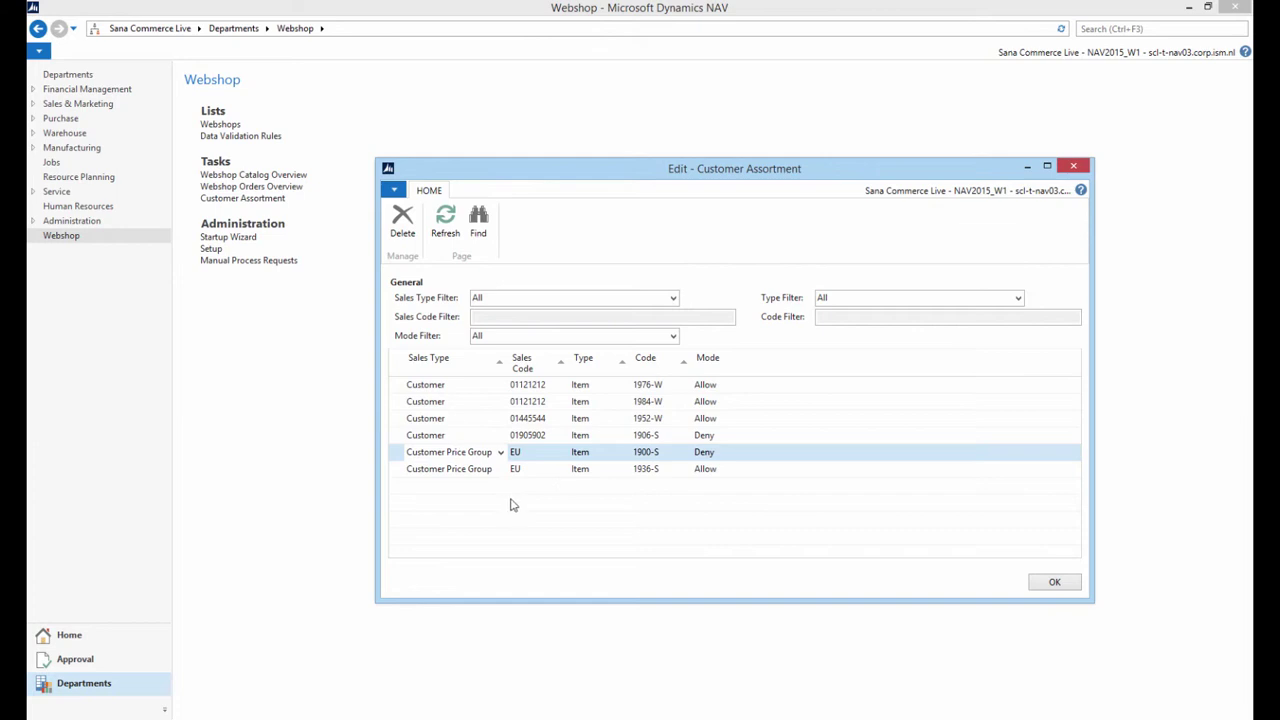
left_click(466, 486)
left_click(501, 486)
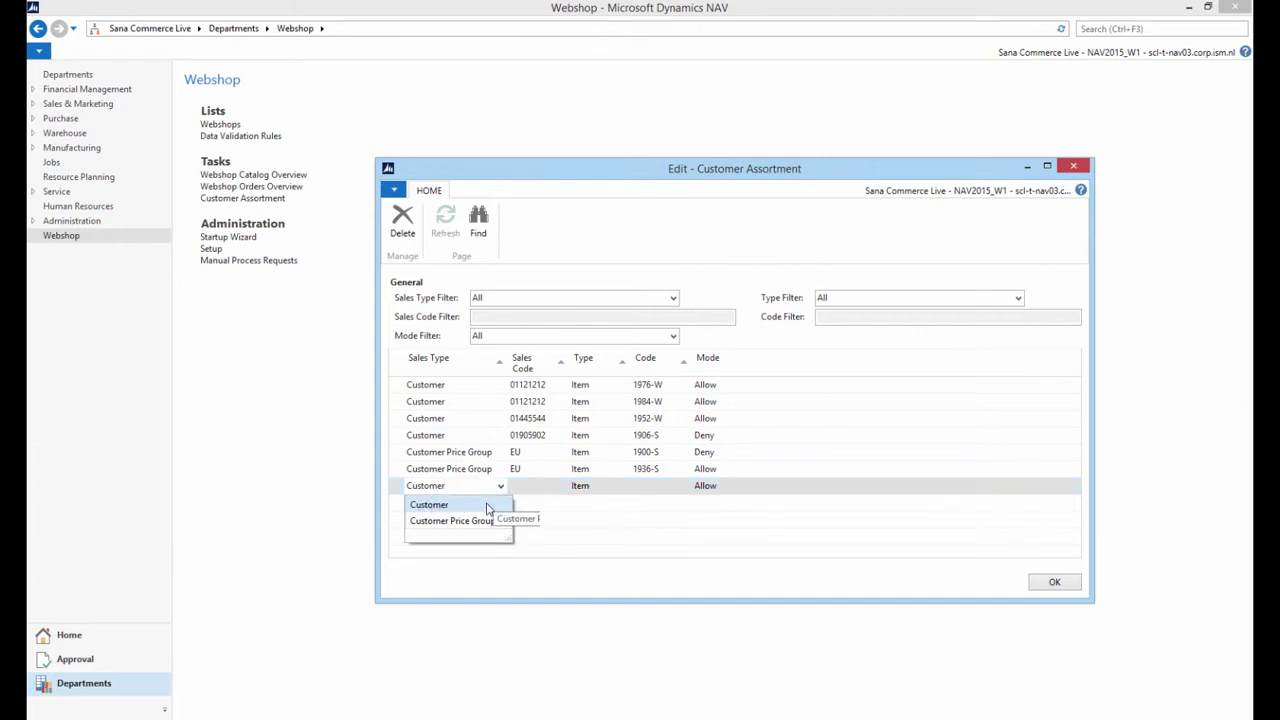
Keep Sales Type as Customer and pick the customer from the Sales Code lookup.
left_click(490, 505)
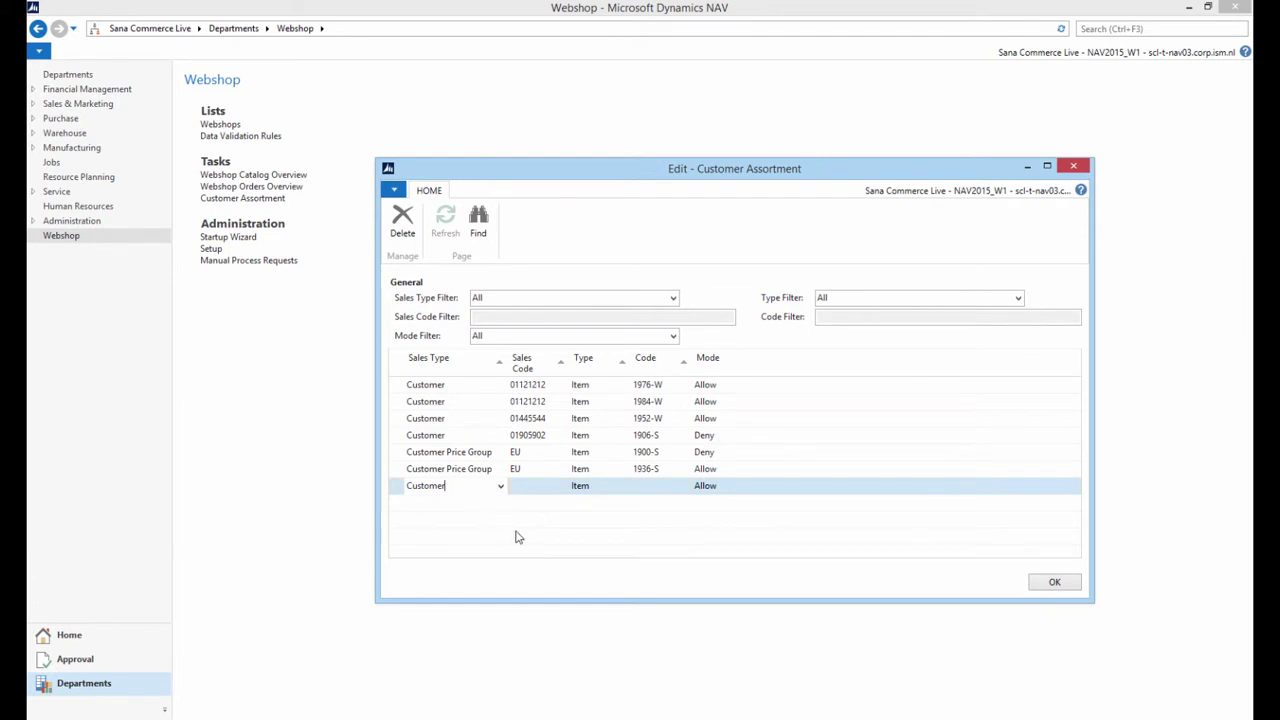
left_click(554, 490)
left_click(562, 487)
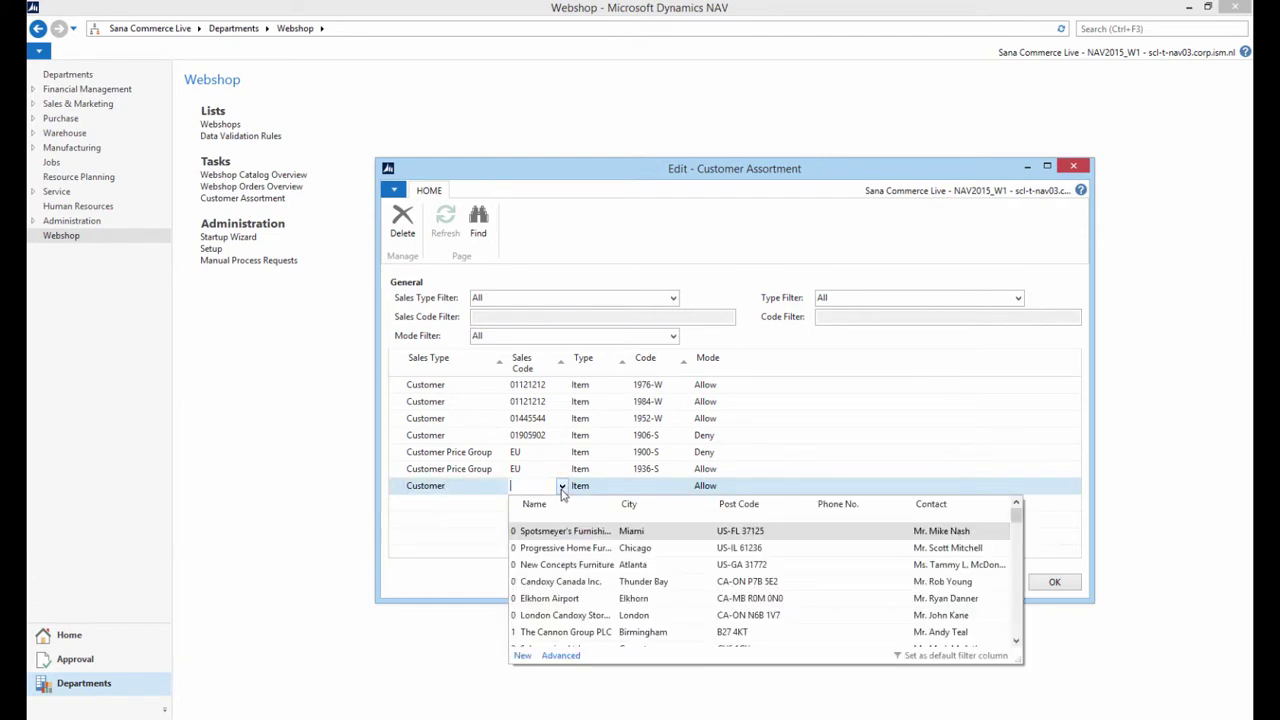
left_click(548, 566)
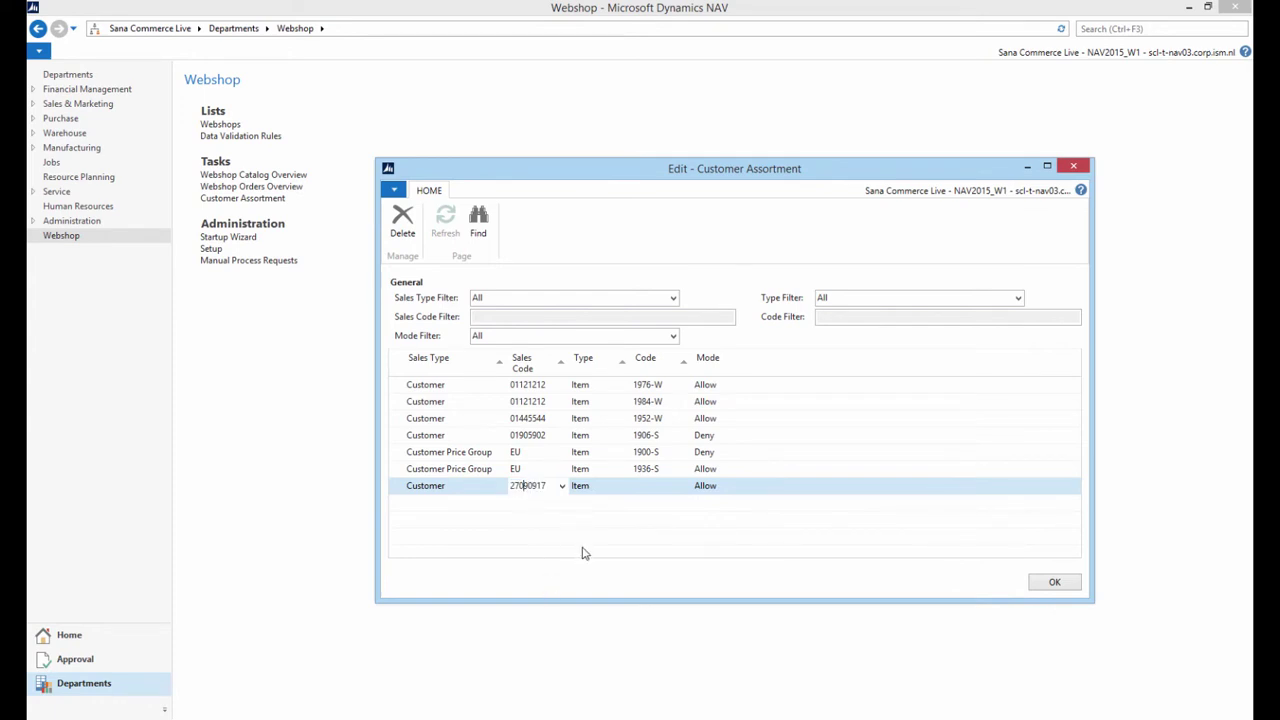
Set the new line's Type to Item Category and widen the Type column to fit.
left_click(612, 488)
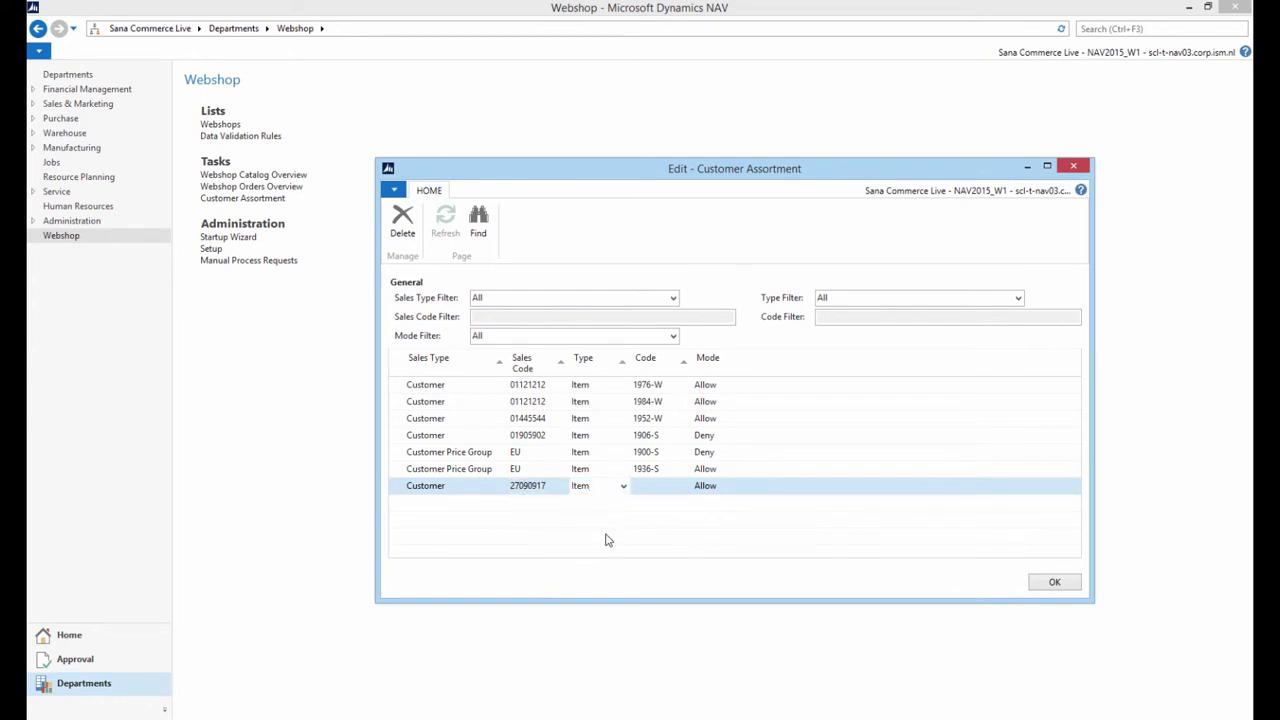
left_click(624, 487)
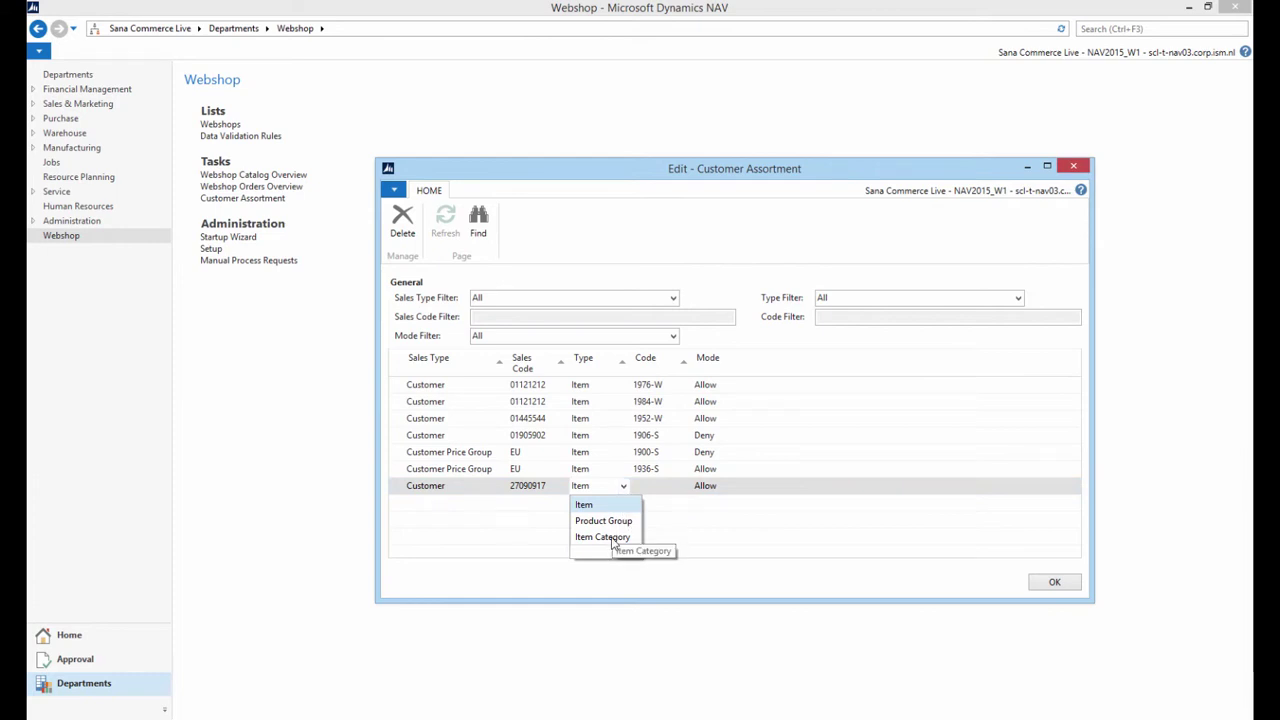
left_click(612, 538)
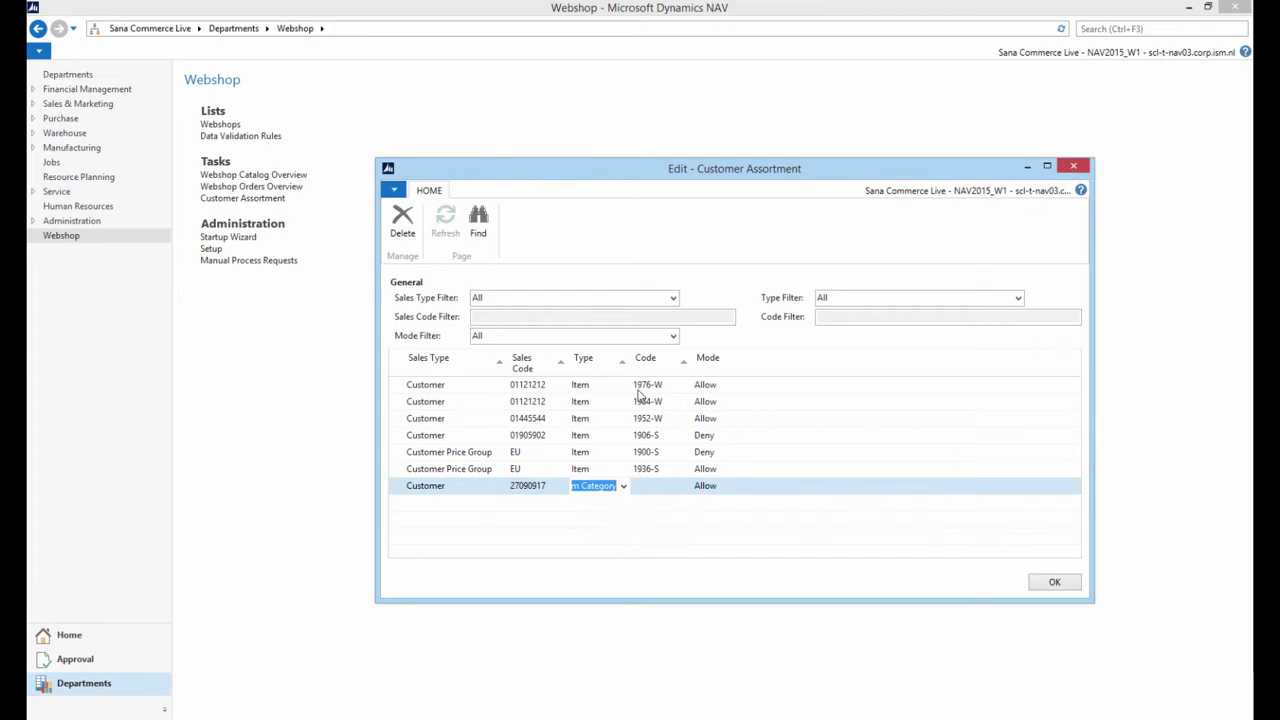
left_click_drag(628, 360, 716, 360)
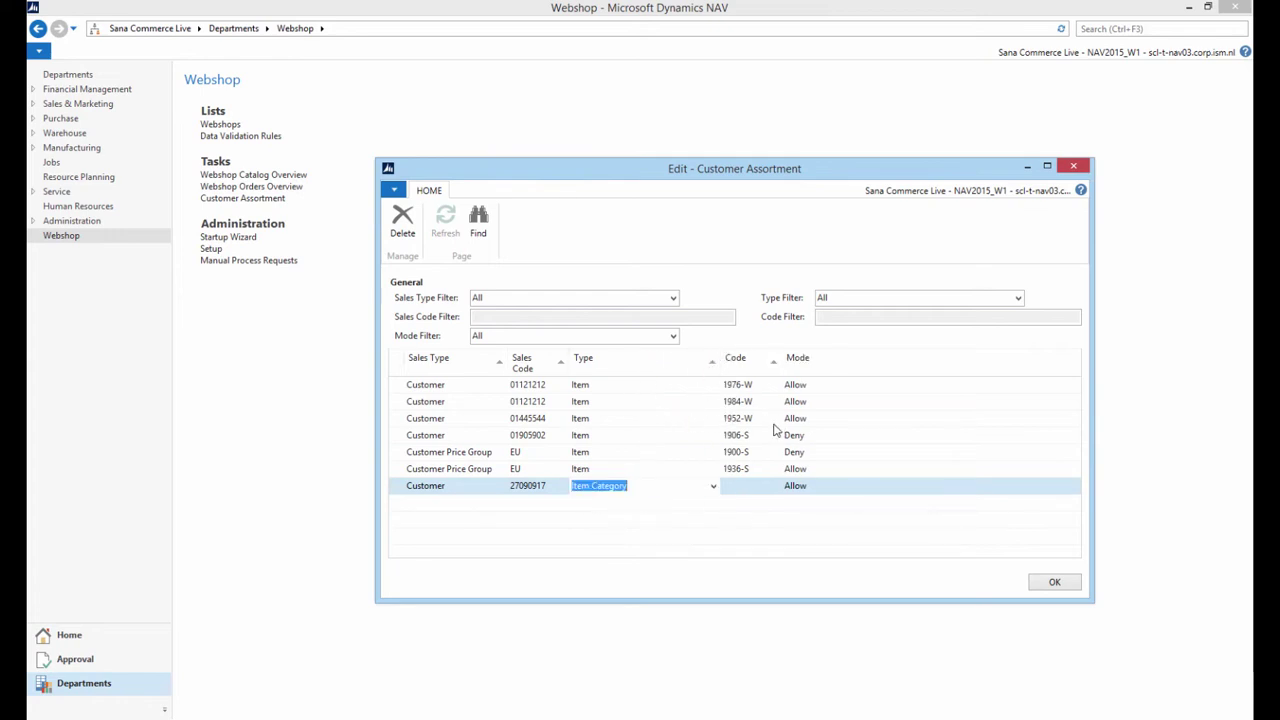
left_click(758, 486)
Choose MISC from the Item Categories lookup as the line's code.
left_click(776, 487)
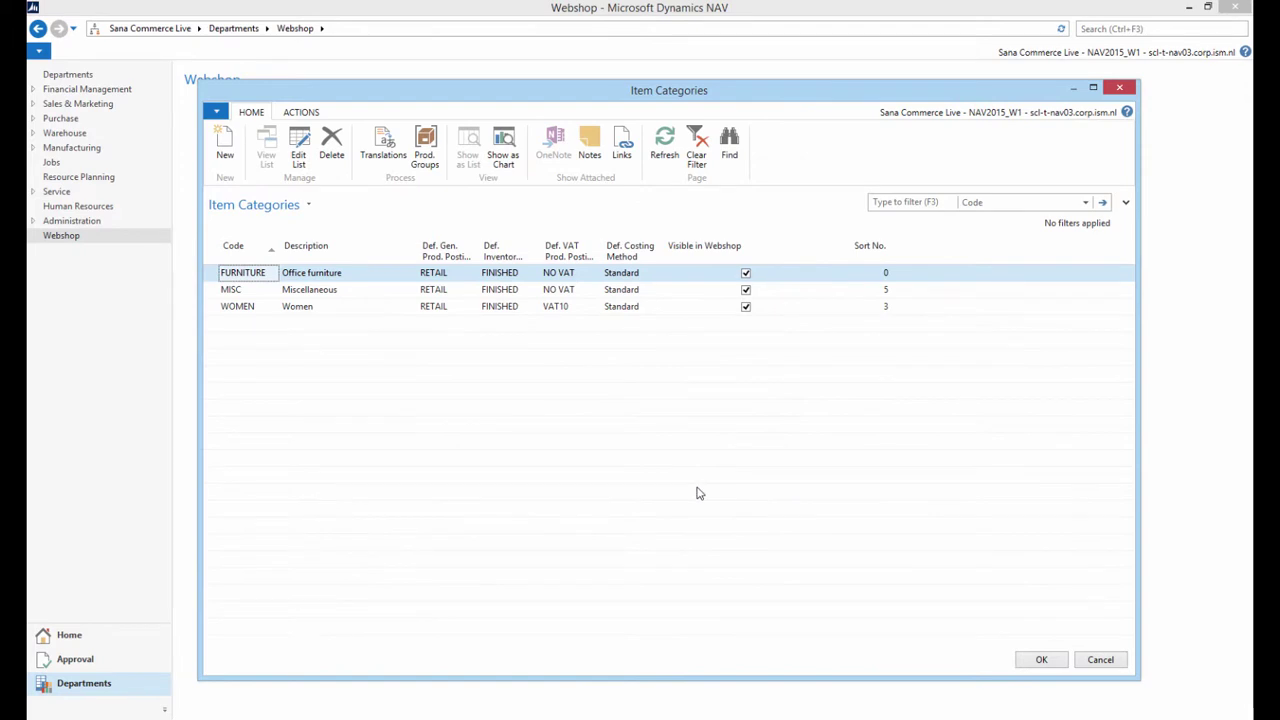
left_click(338, 305)
left_click(336, 290)
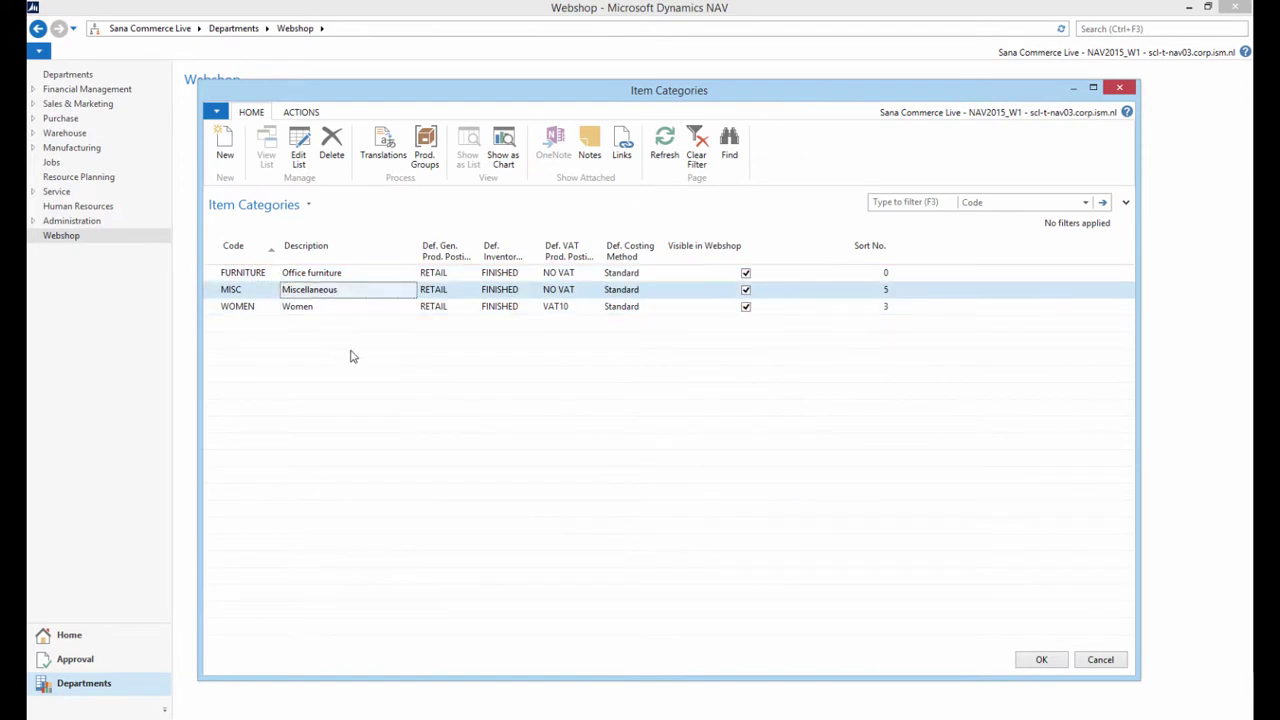
left_click(1041, 660)
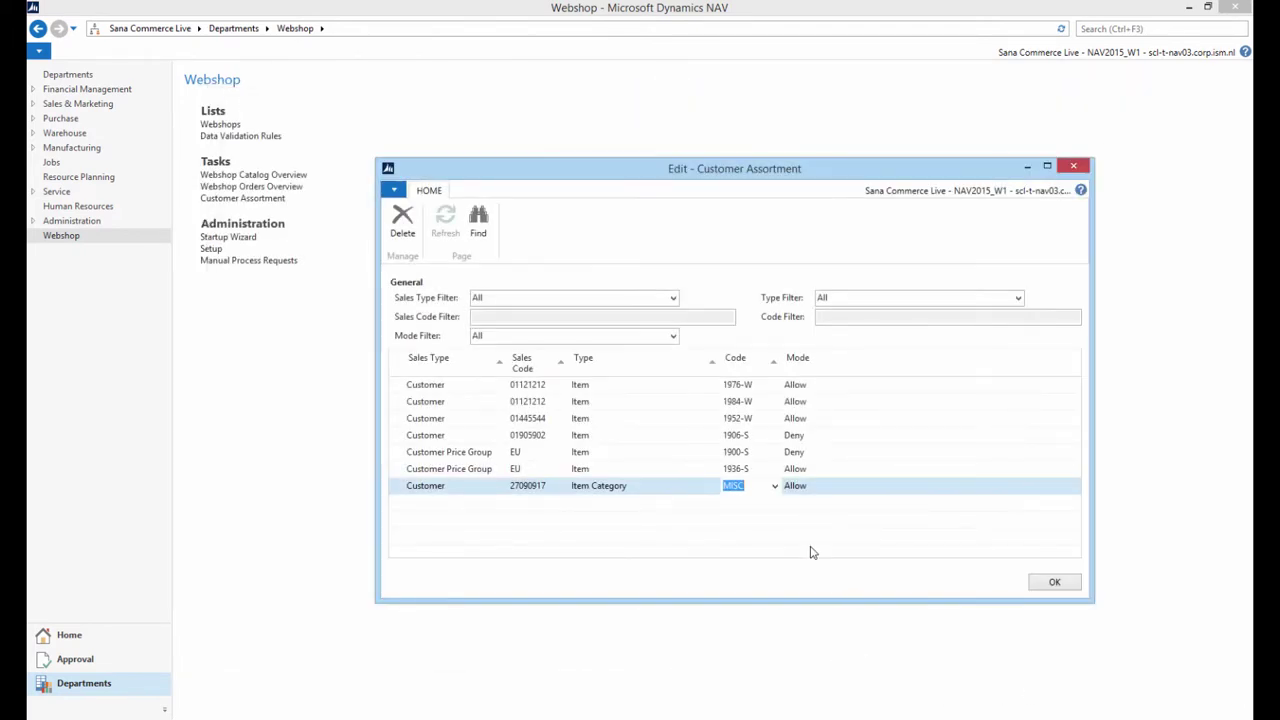
Leave the new entry's Mode set to Allow.
key("Tab")
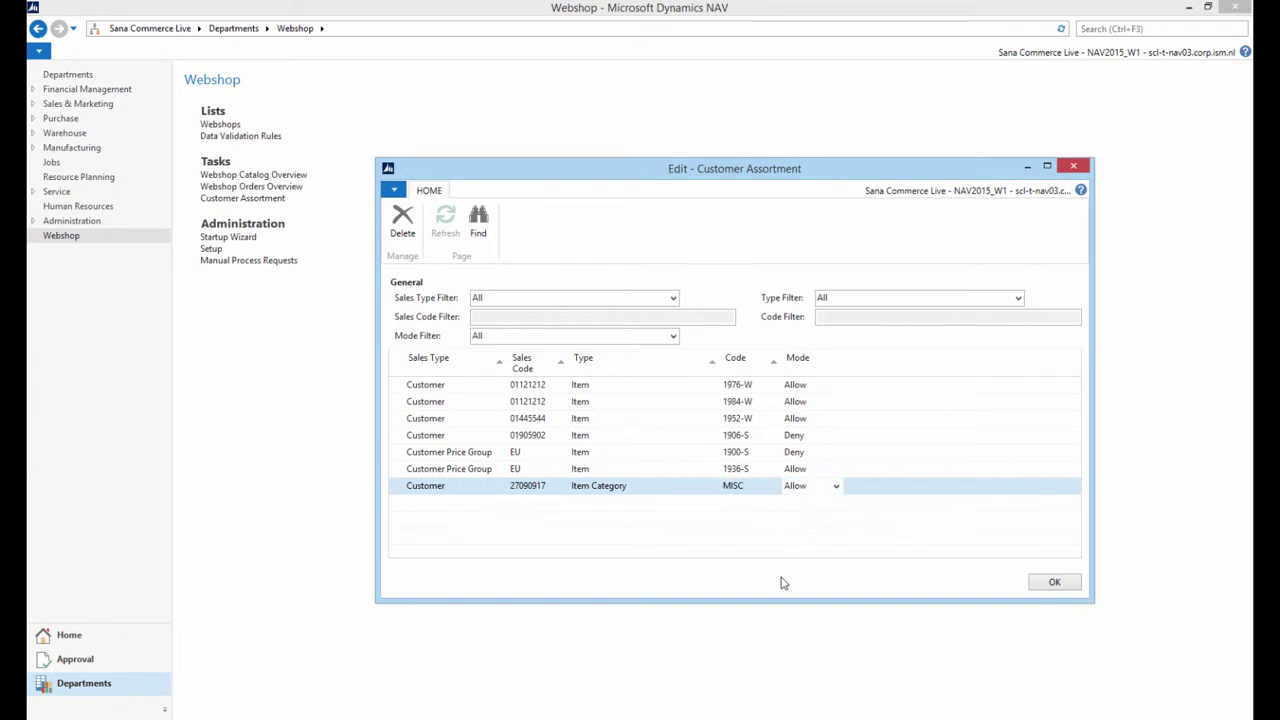
left_click(836, 486)
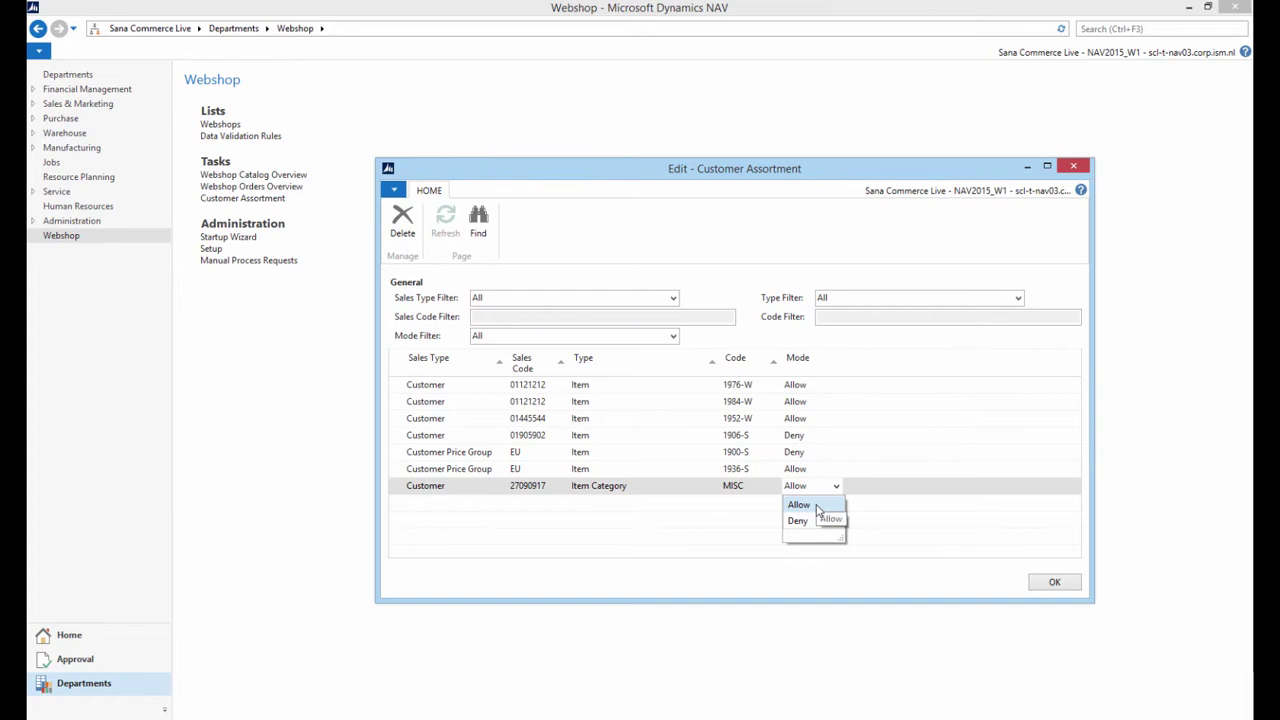
left_click(816, 507)
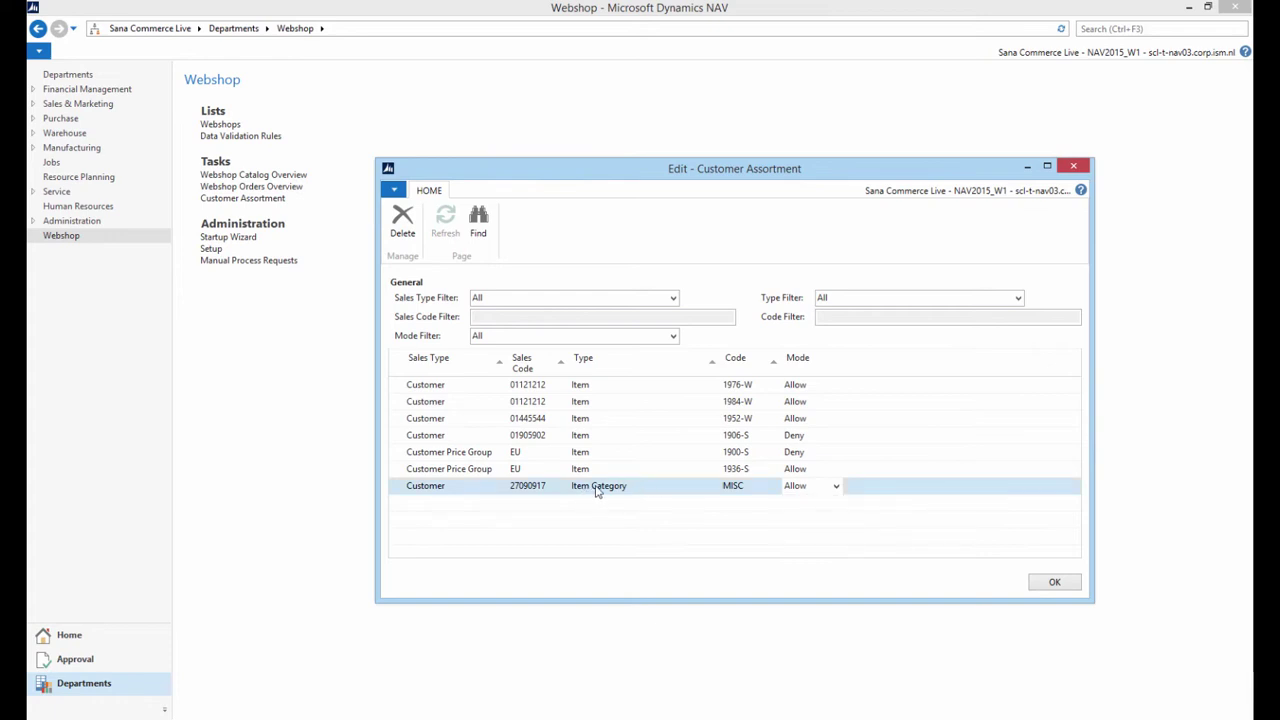
left_click(838, 488)
left_click(463, 488)
left_click(462, 489)
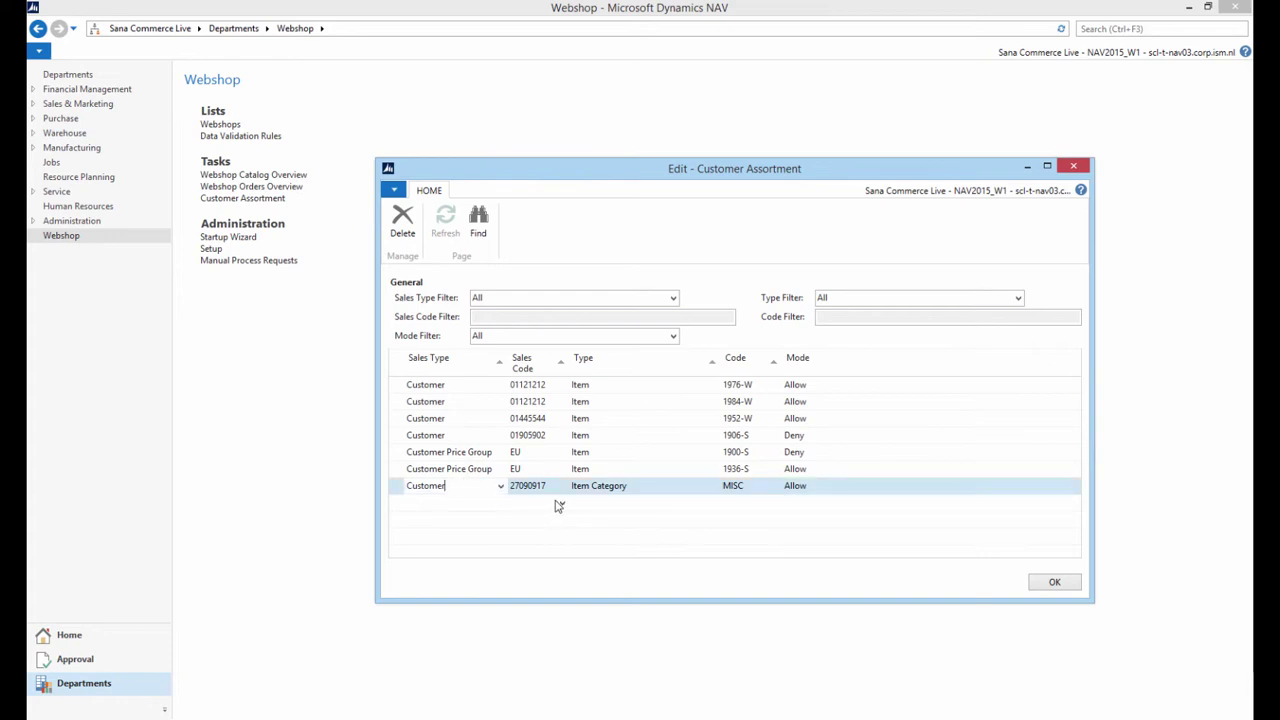
left_click(488, 455)
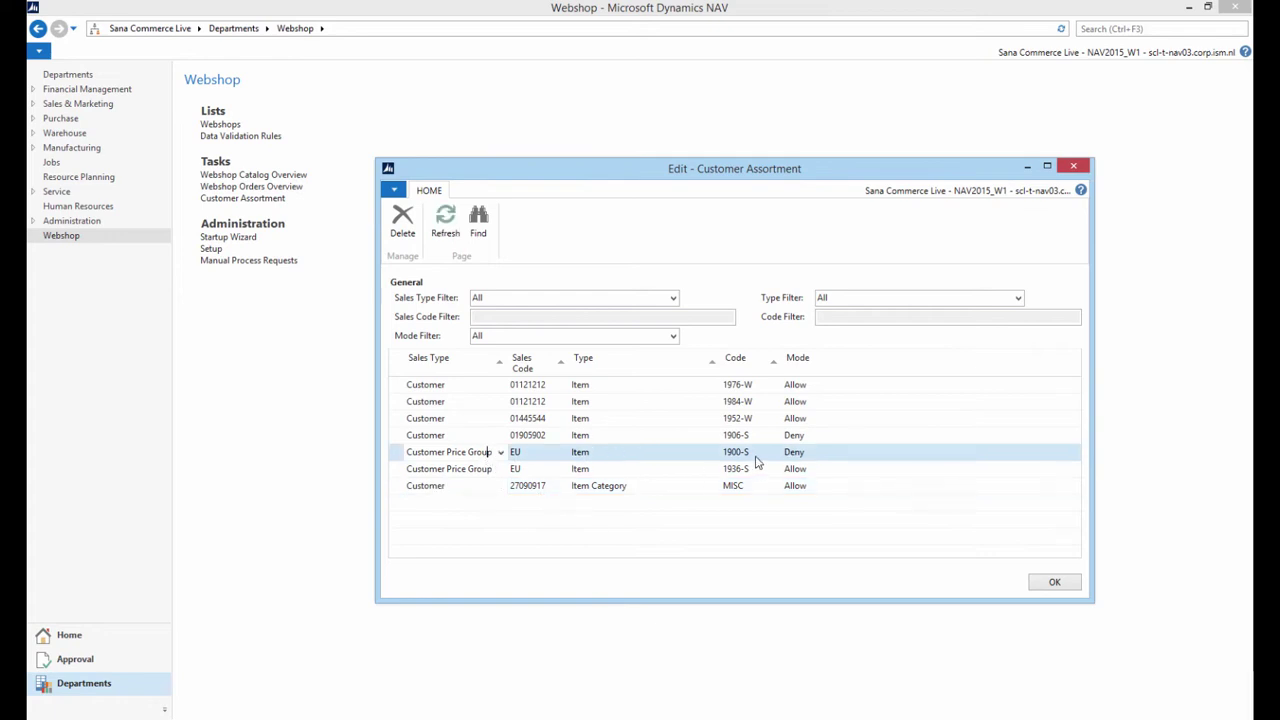
left_click(805, 453)
left_click(804, 440)
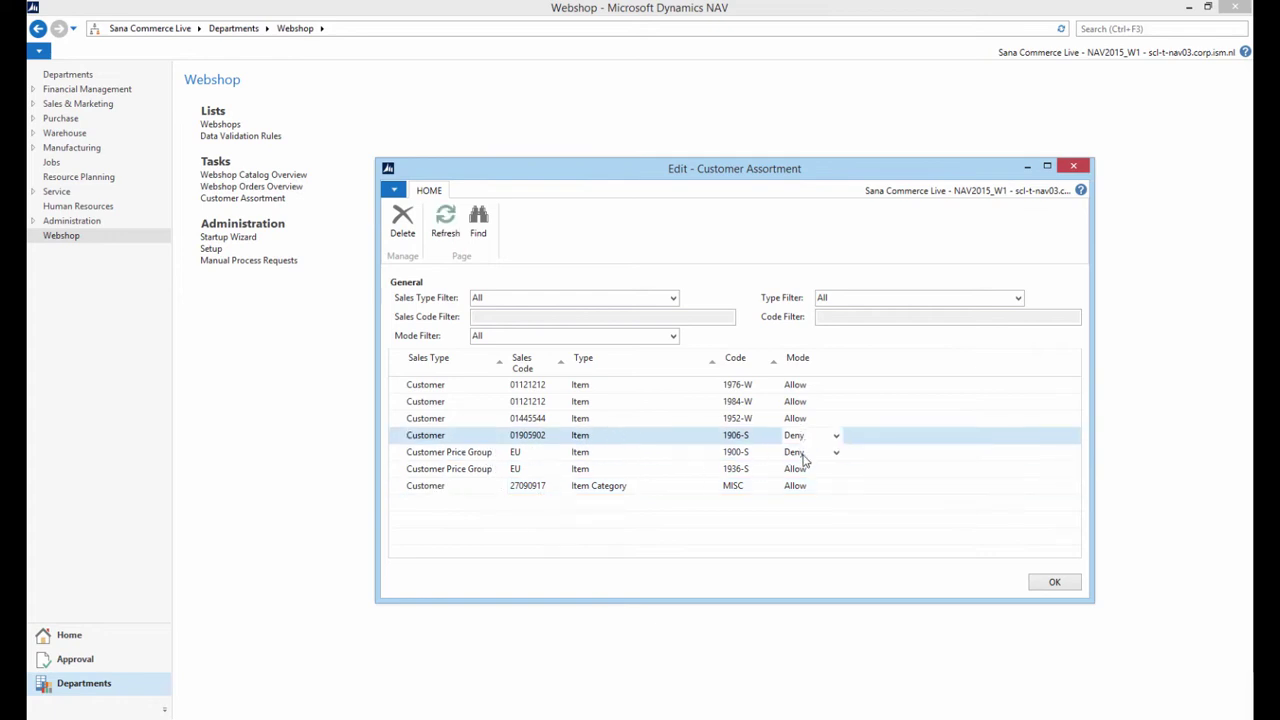
left_click(802, 453)
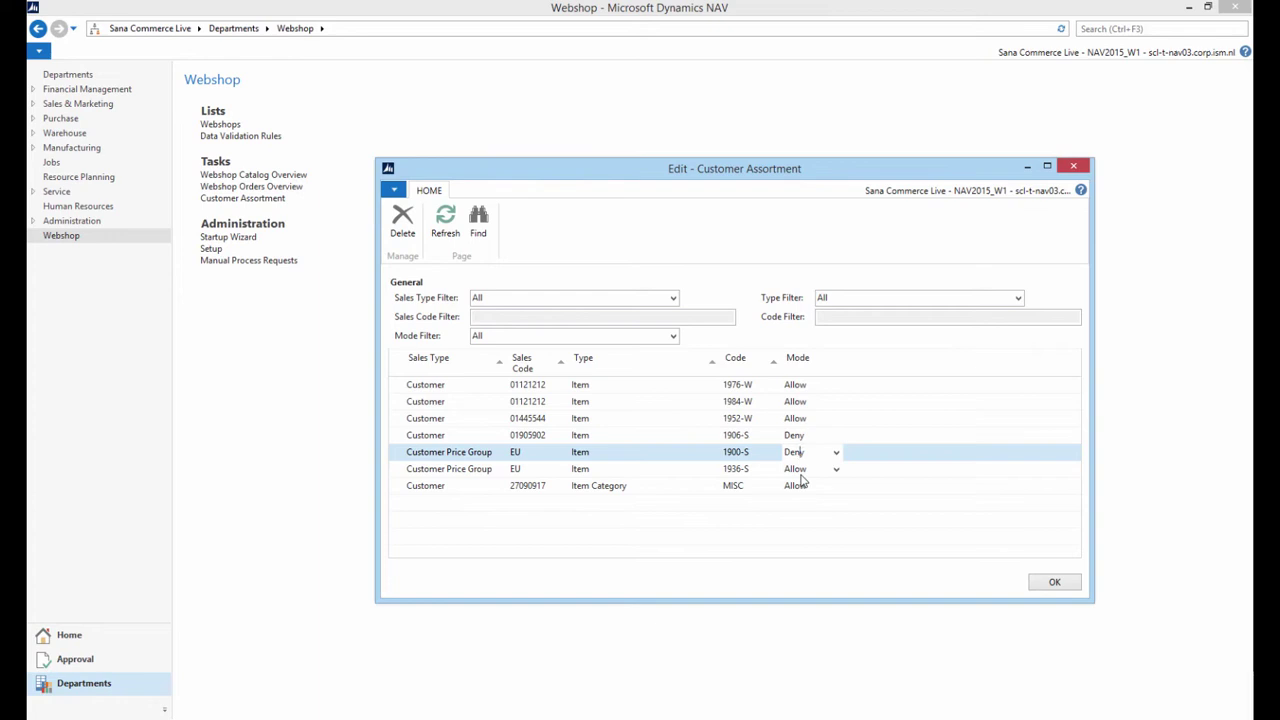
left_click(741, 441)
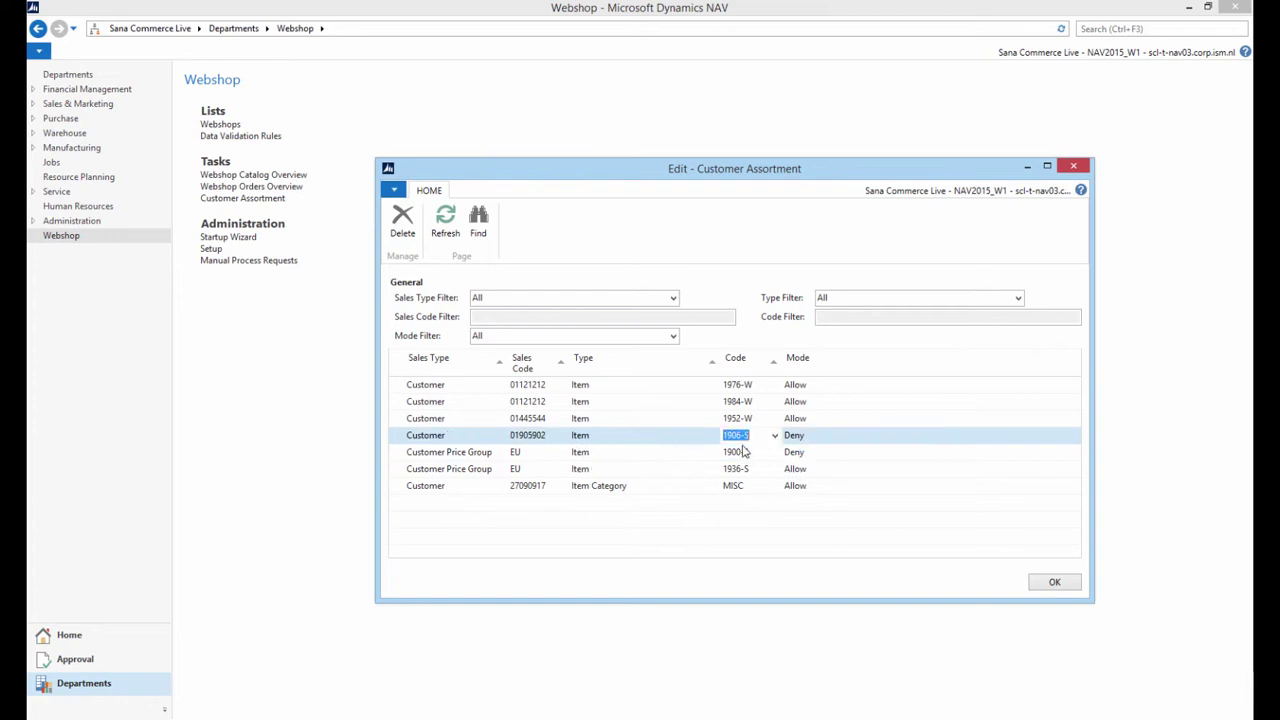
left_click(742, 452)
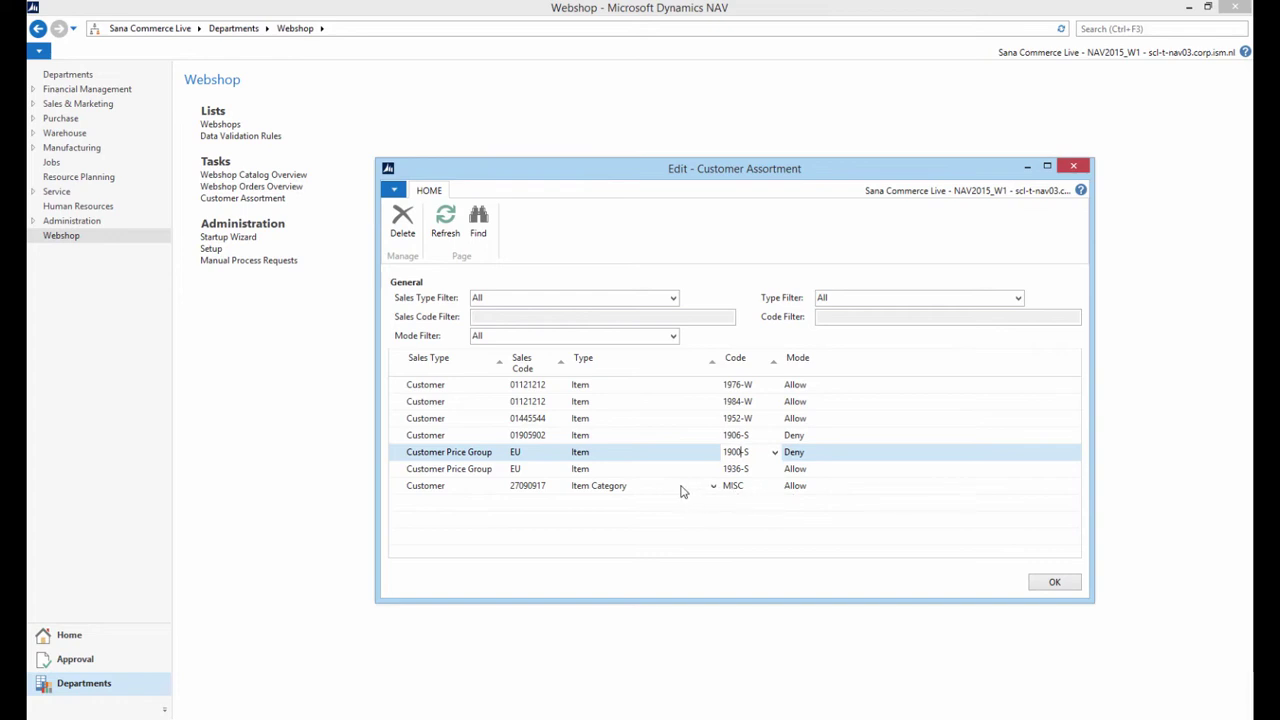
left_click(468, 455)
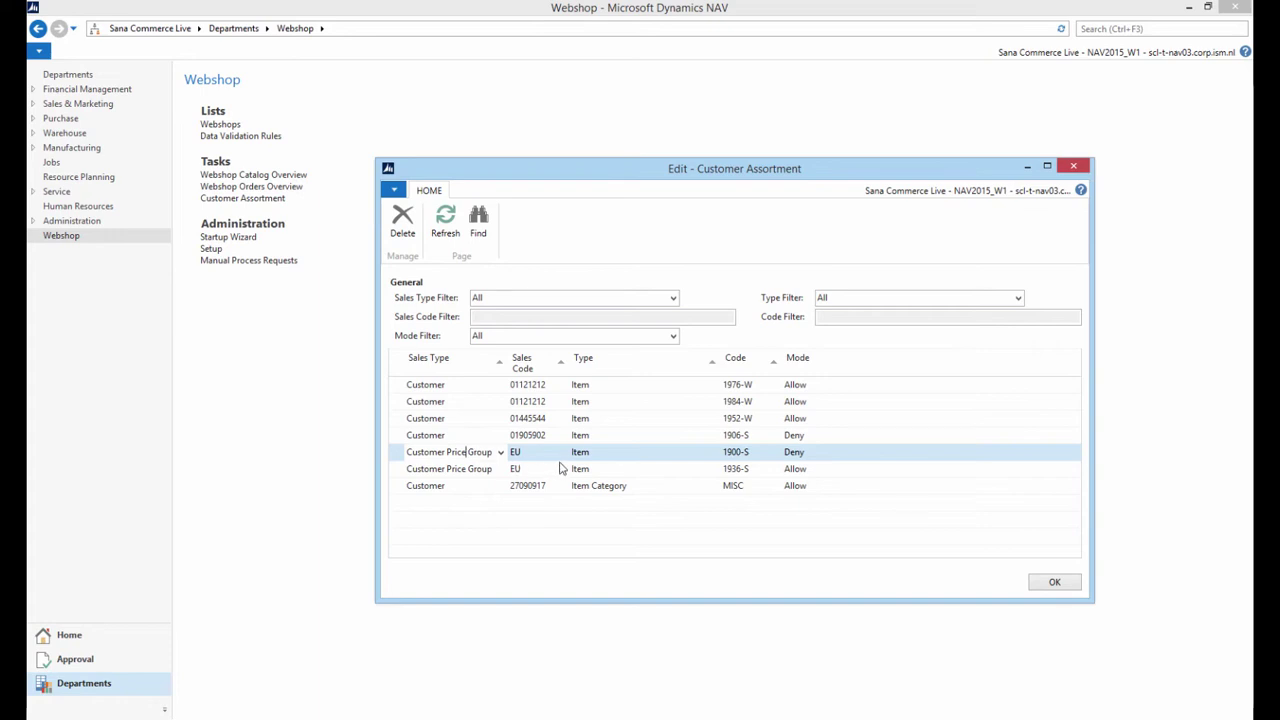
left_click(456, 490)
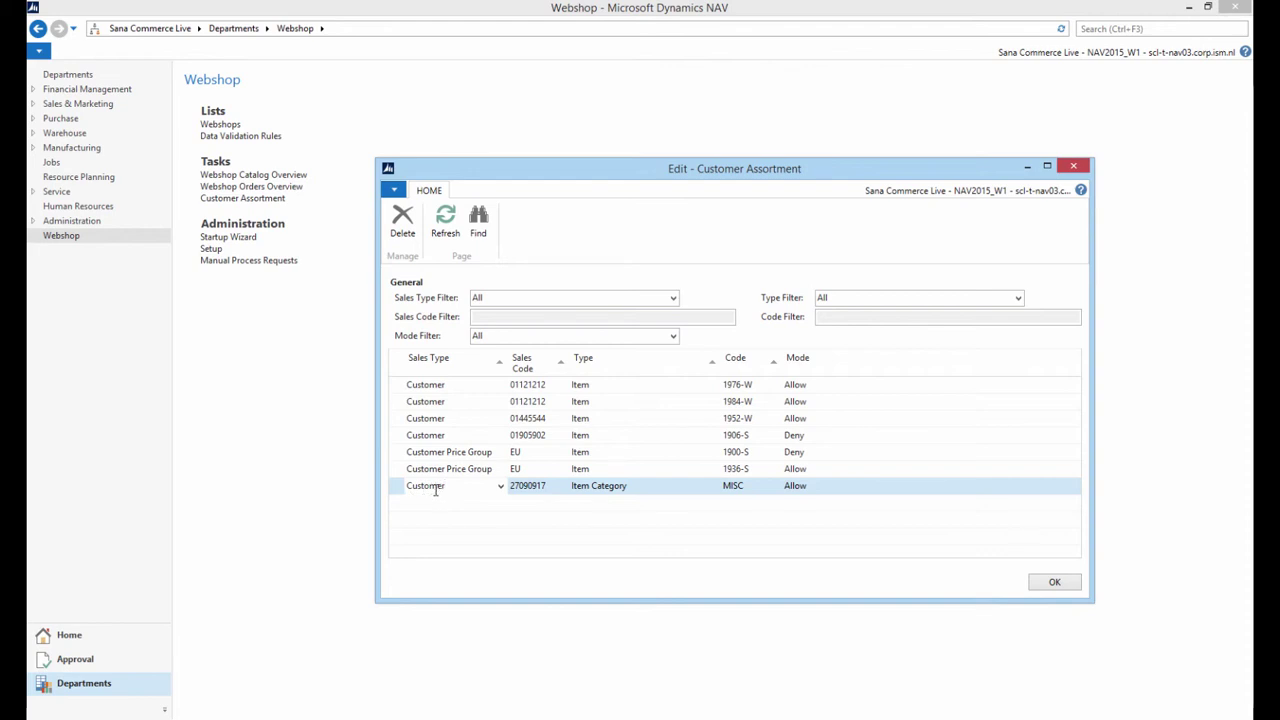
left_click(441, 456)
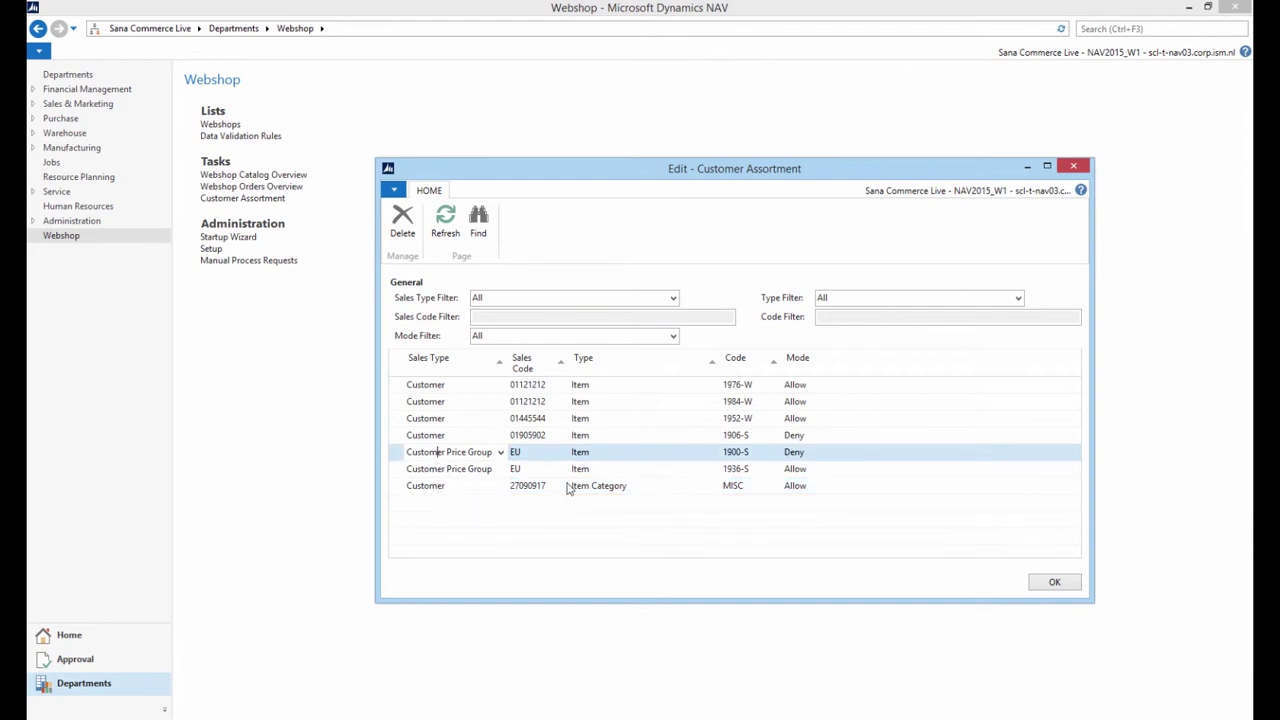
left_click(802, 488)
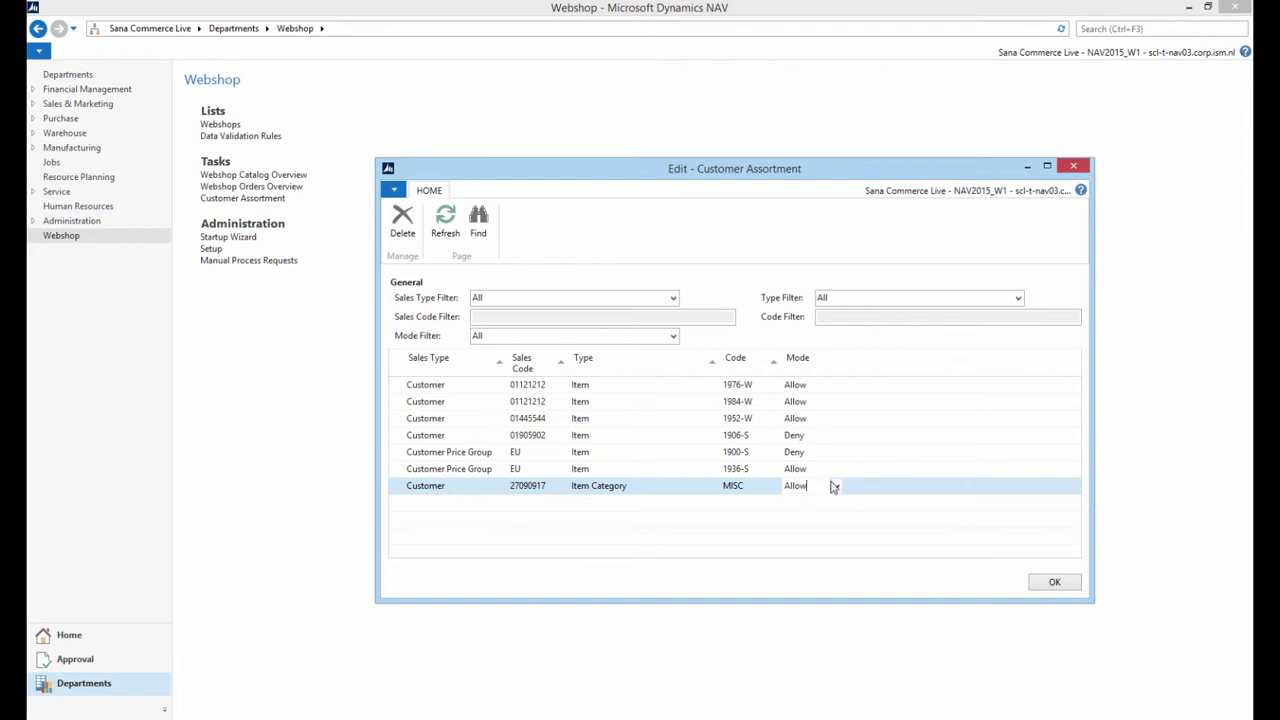
left_click(471, 490)
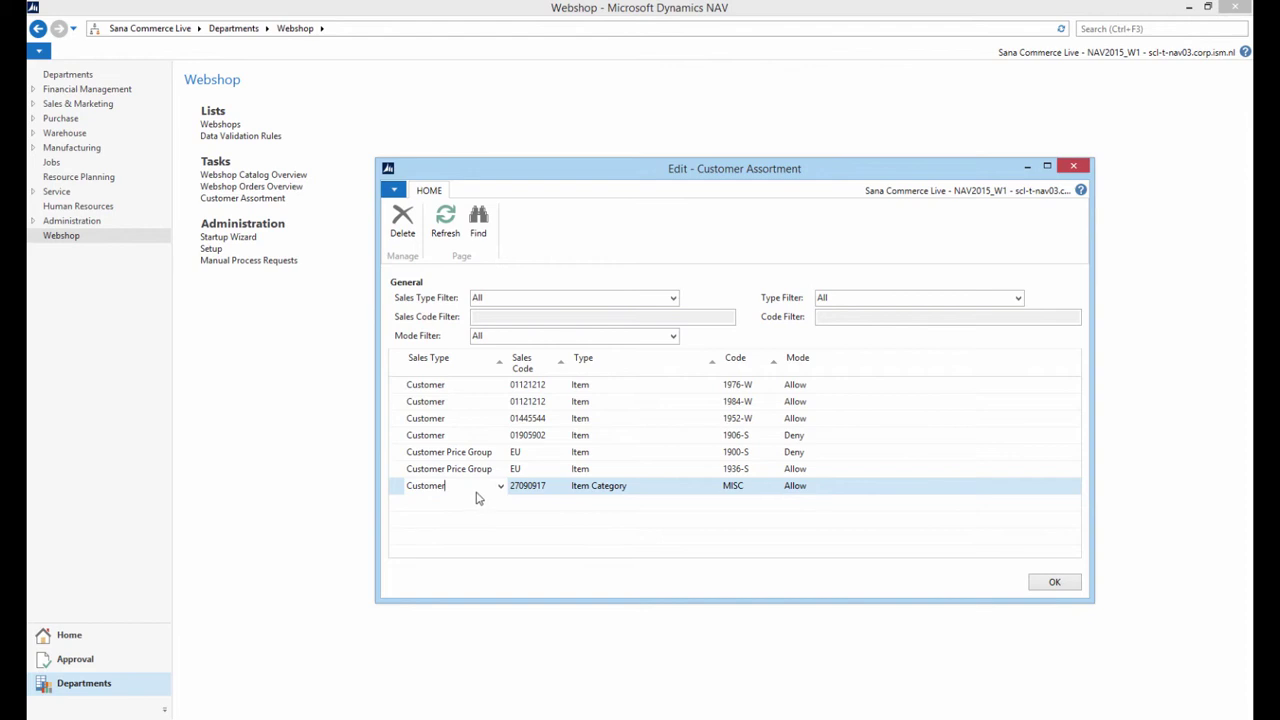
left_click(469, 467)
left_click(464, 436)
left_click(457, 402)
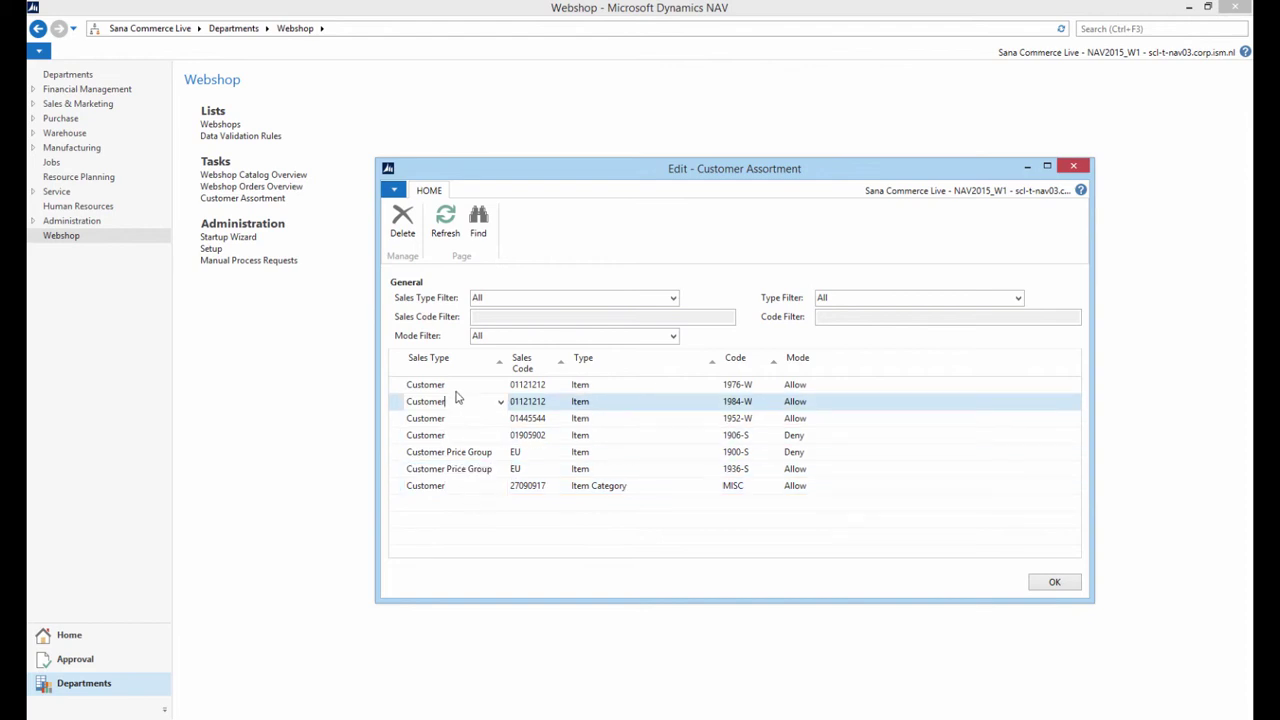
left_click(458, 386)
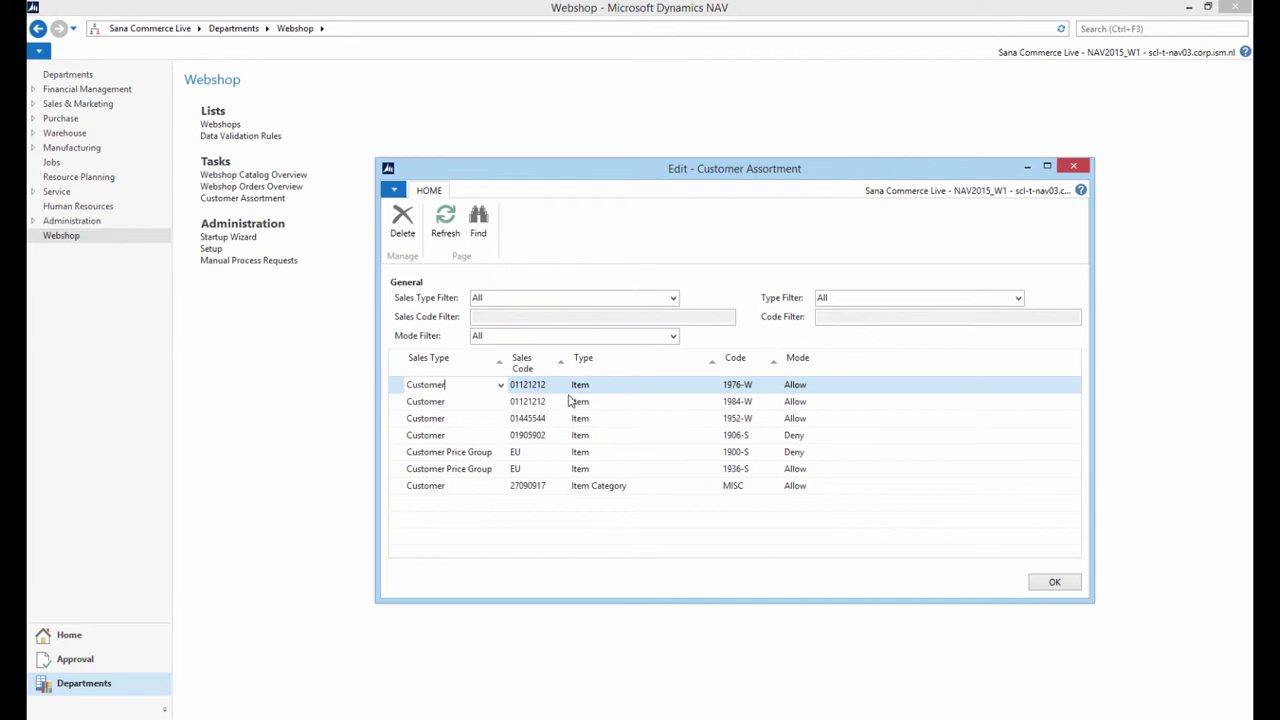
left_click(673, 299)
left_click(674, 300)
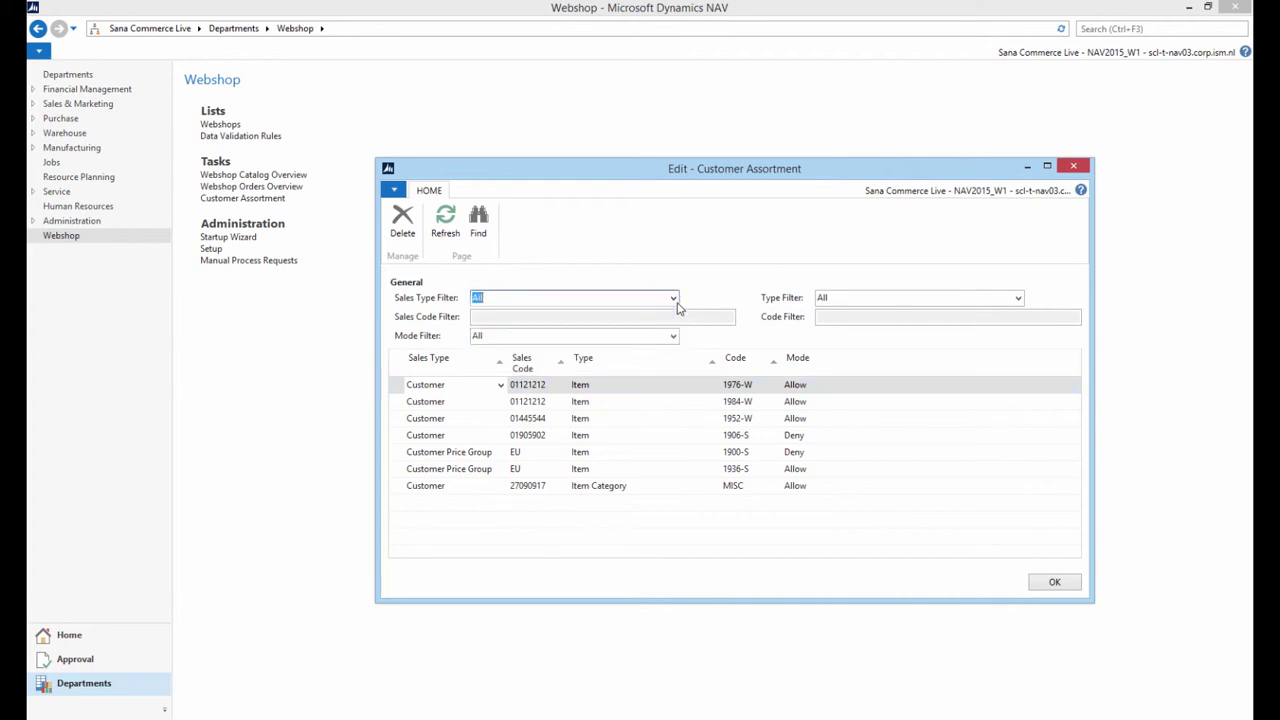
left_click(672, 340)
left_click(672, 340)
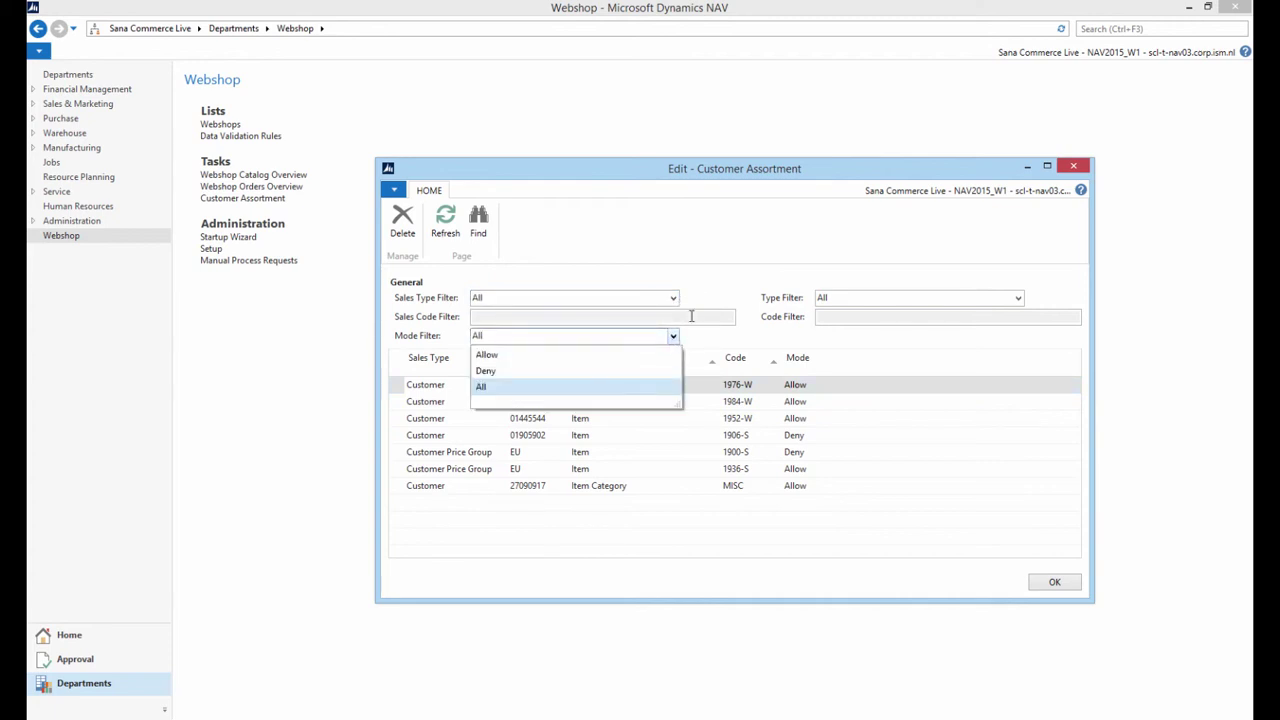
left_click(703, 289)
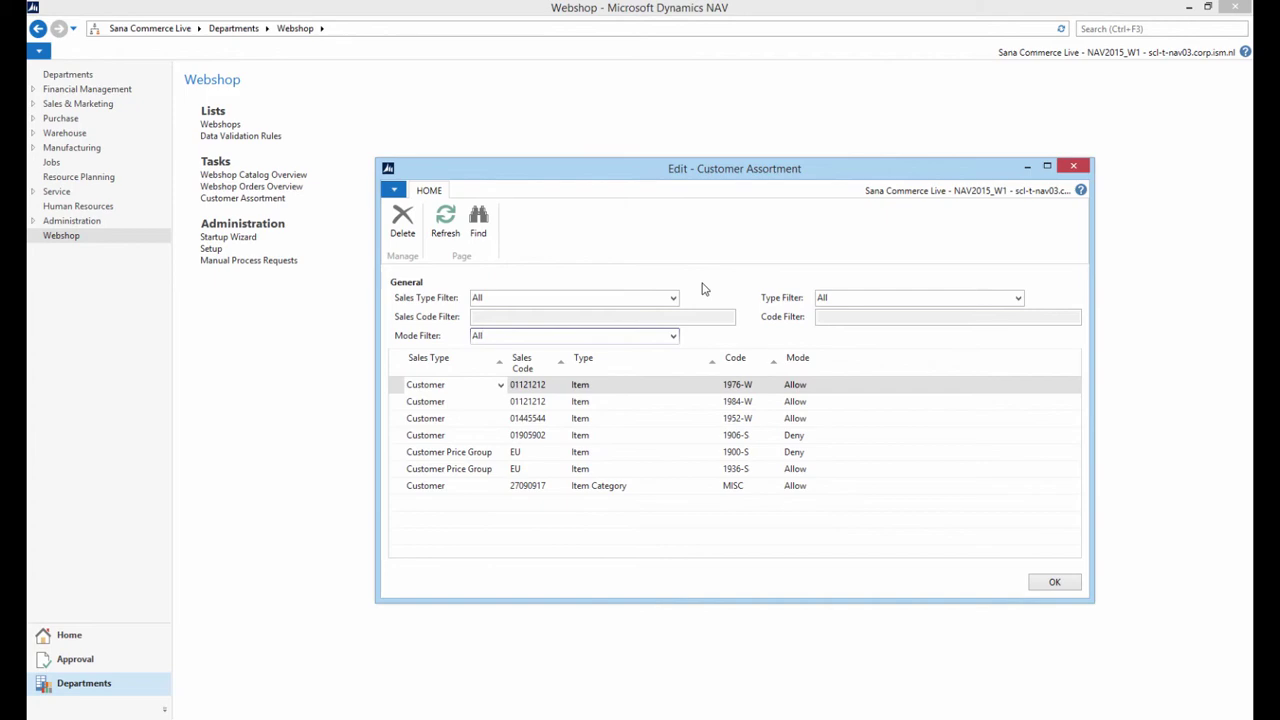
left_click(1016, 299)
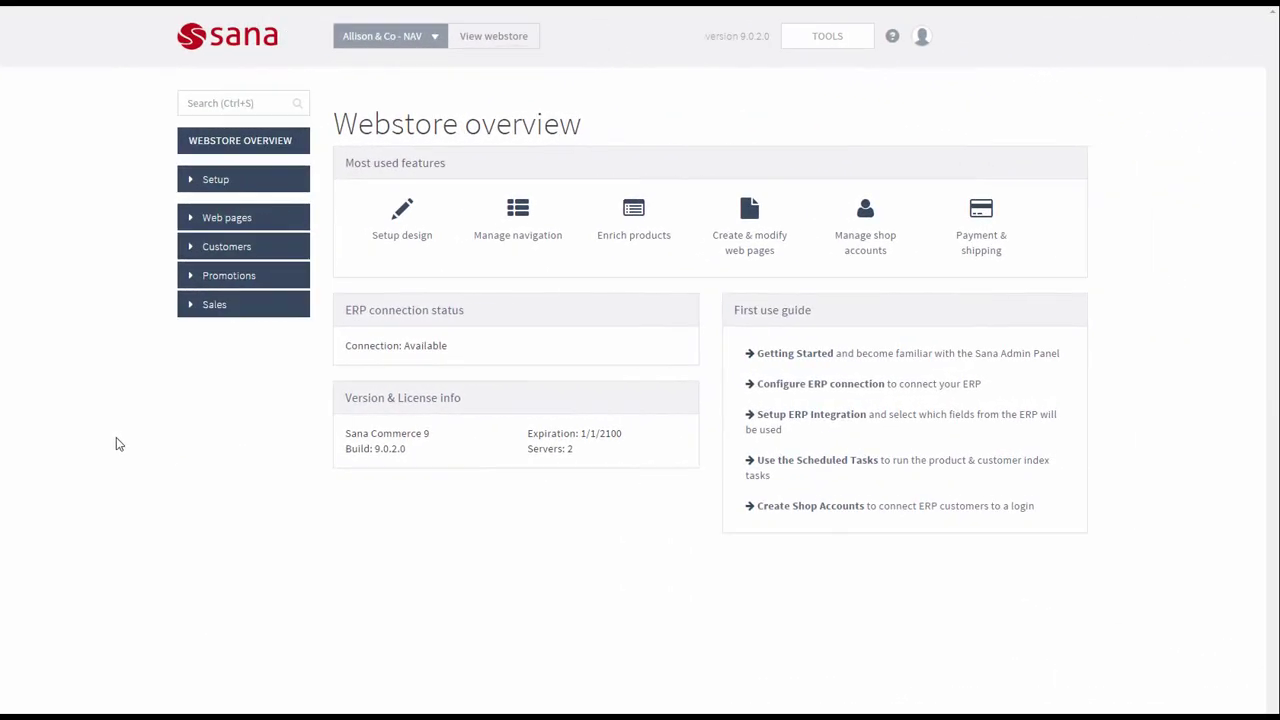
In Sana Commerce Admin, go to Setup > Products > Stock and assortment.
left_click(260, 183)
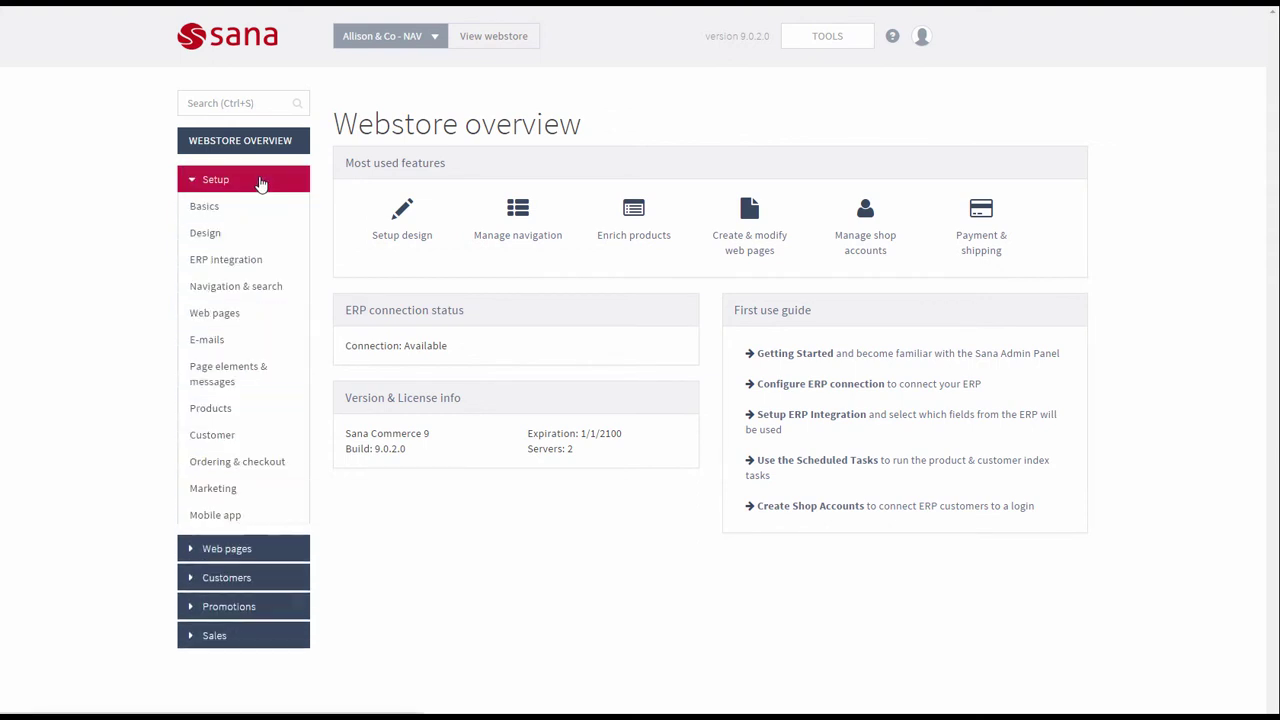
left_click(238, 408)
left_click(640, 196)
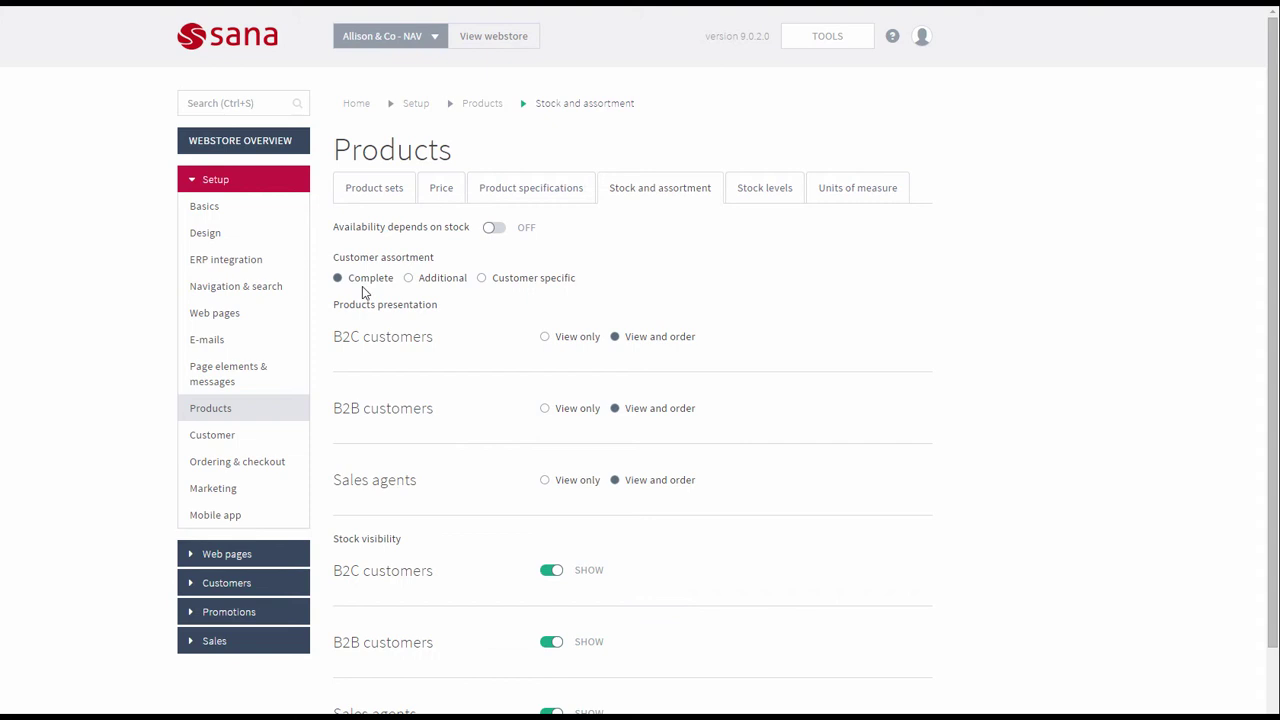
Set the Customer assortment option to Customer specific.
left_click(441, 283)
left_click(497, 284)
left_click(356, 286)
left_click(414, 281)
left_click(513, 284)
Keep Customer assortment at Customer specific and check NAV's Customer Assortment window.
left_click(446, 287)
left_click(508, 284)
left_click(684, 690)
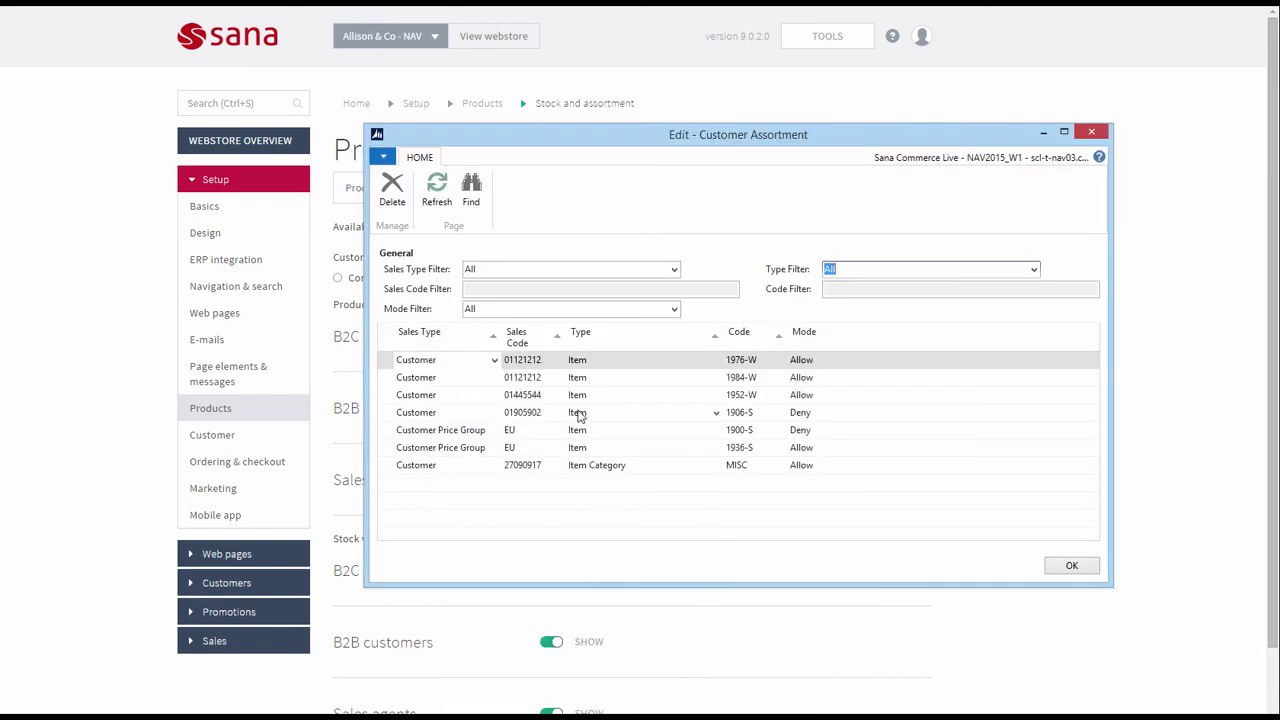
Start a new product set with Only customer specific products ticked, leaving the unsaved page.
left_click(112, 443)
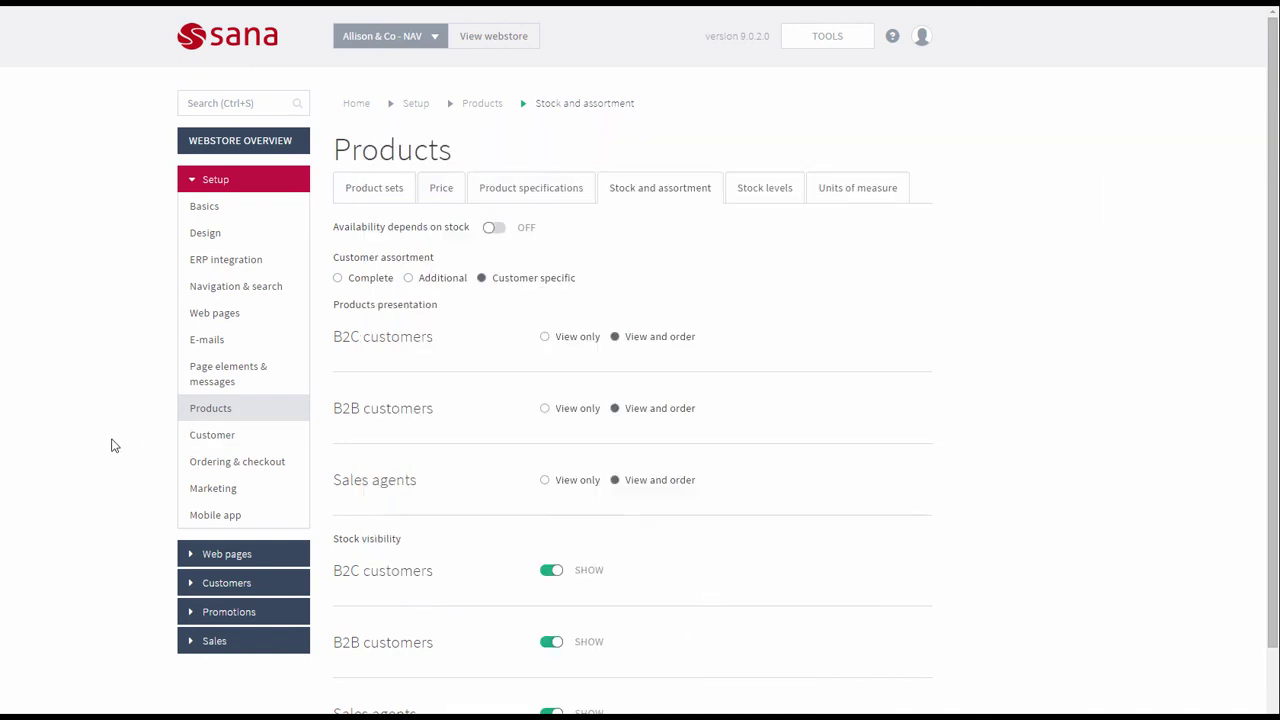
left_click(362, 198)
left_click(676, 176)
left_click(388, 233)
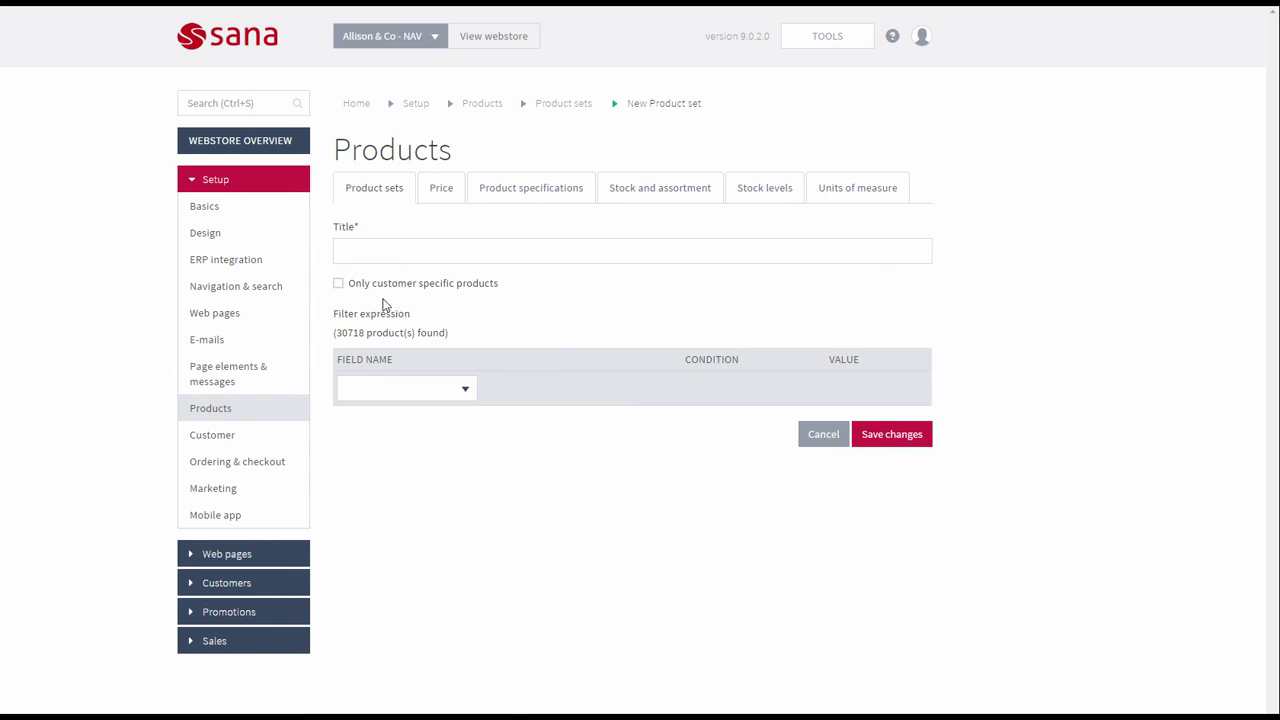
left_click(351, 290)
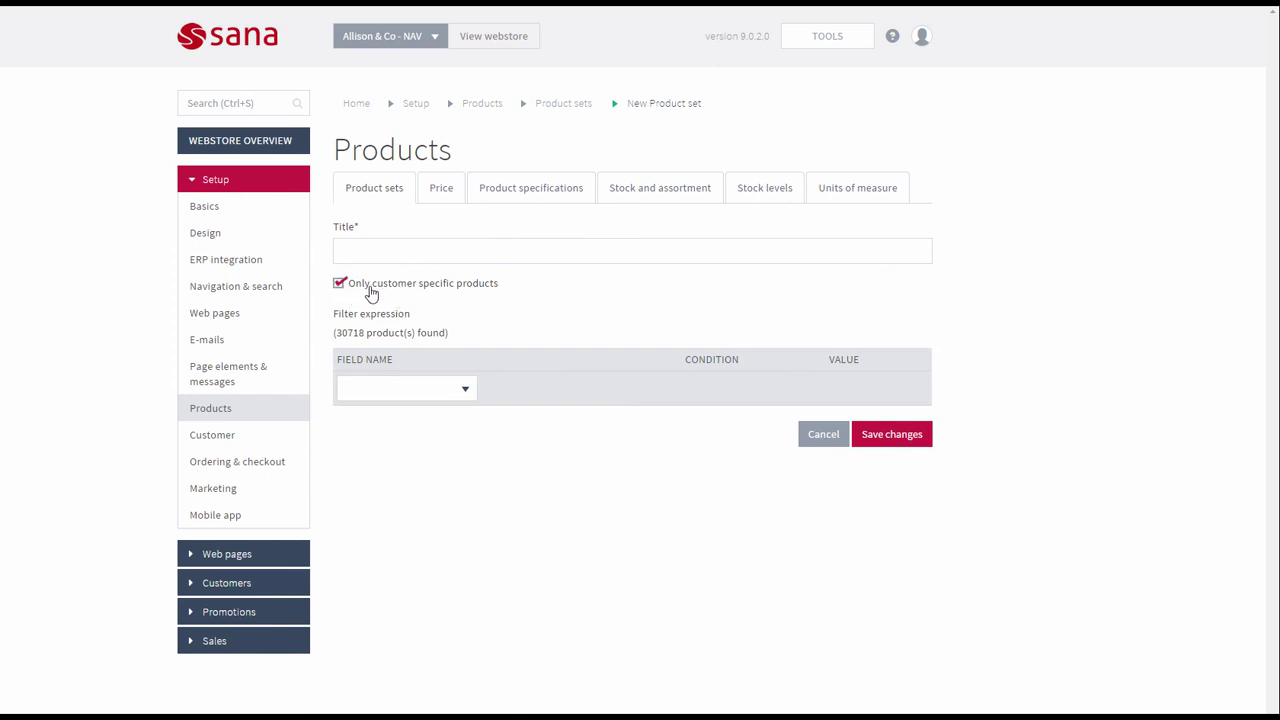